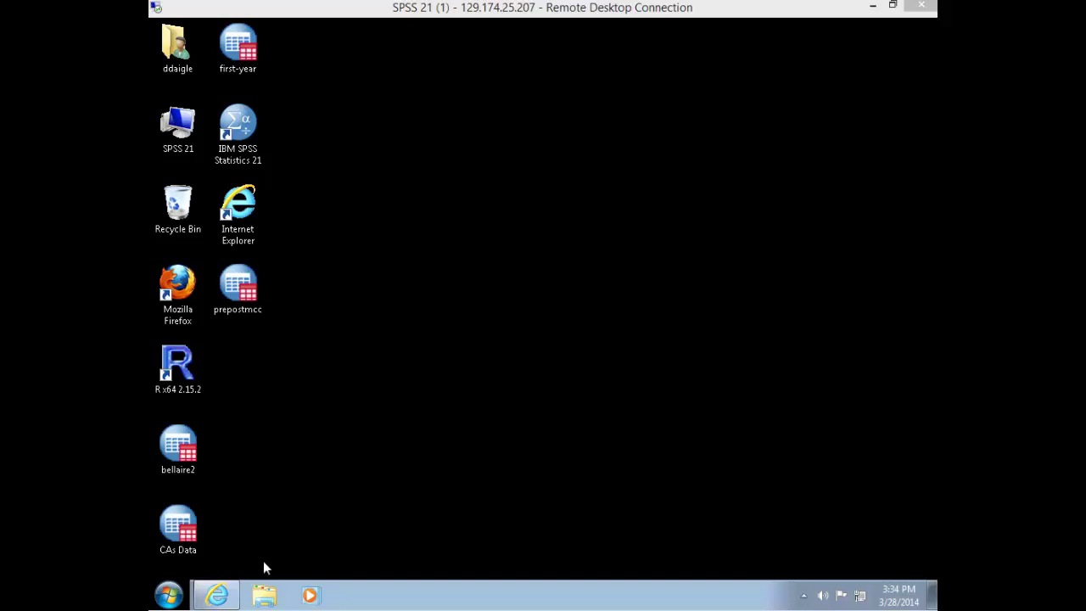
Step: Download and open NES2008.sav from the course's Data page in Blackboard Learn
{"action": "left_click", "coordinate": [217, 595]}
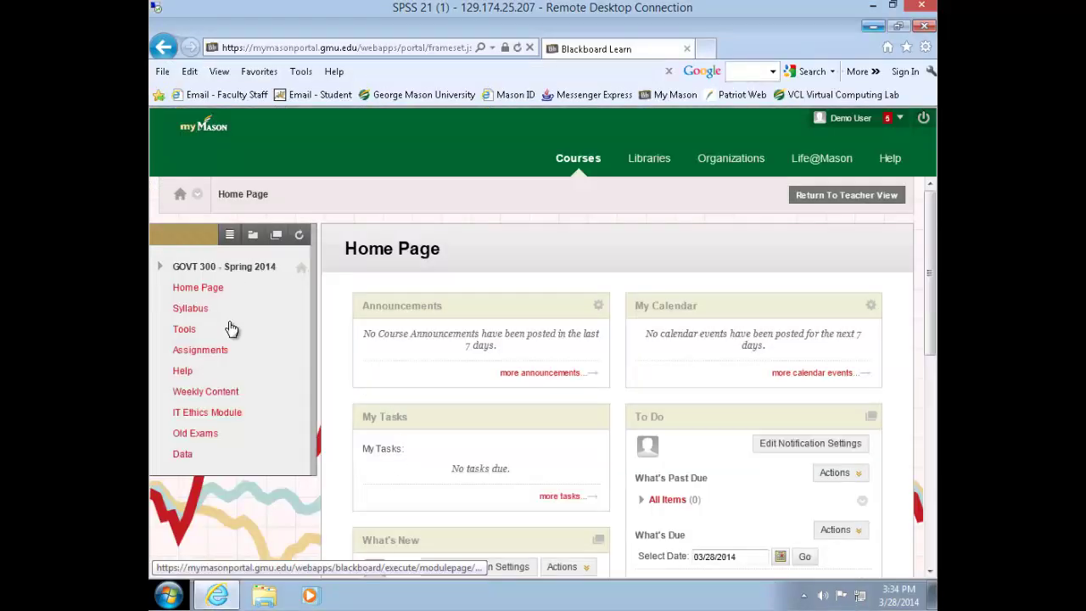
{"action": "left_click", "coordinate": [184, 455]}
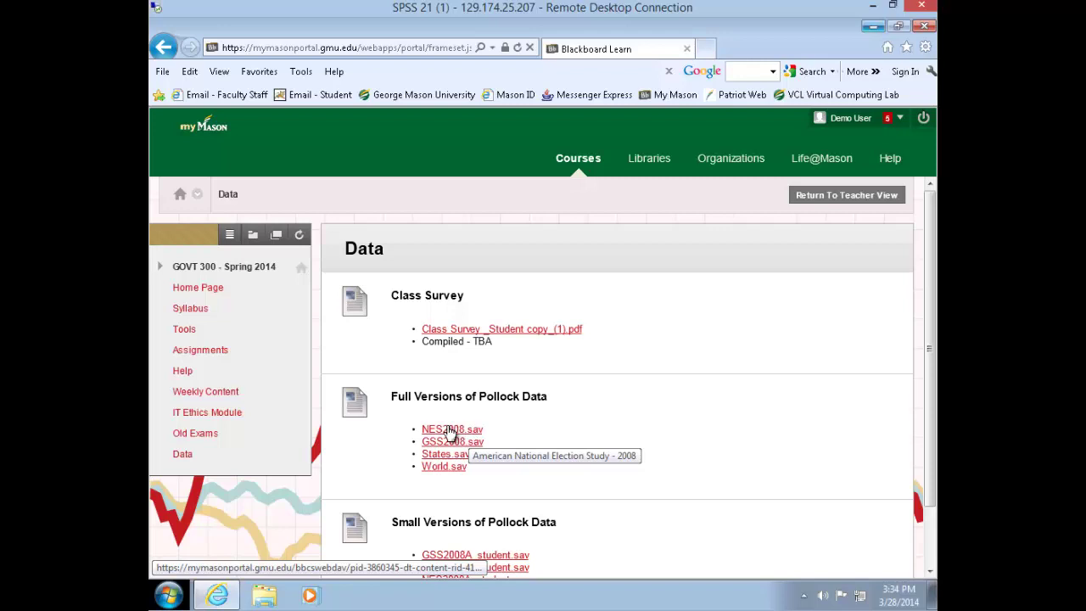
{"action": "left_click", "coordinate": [450, 431]}
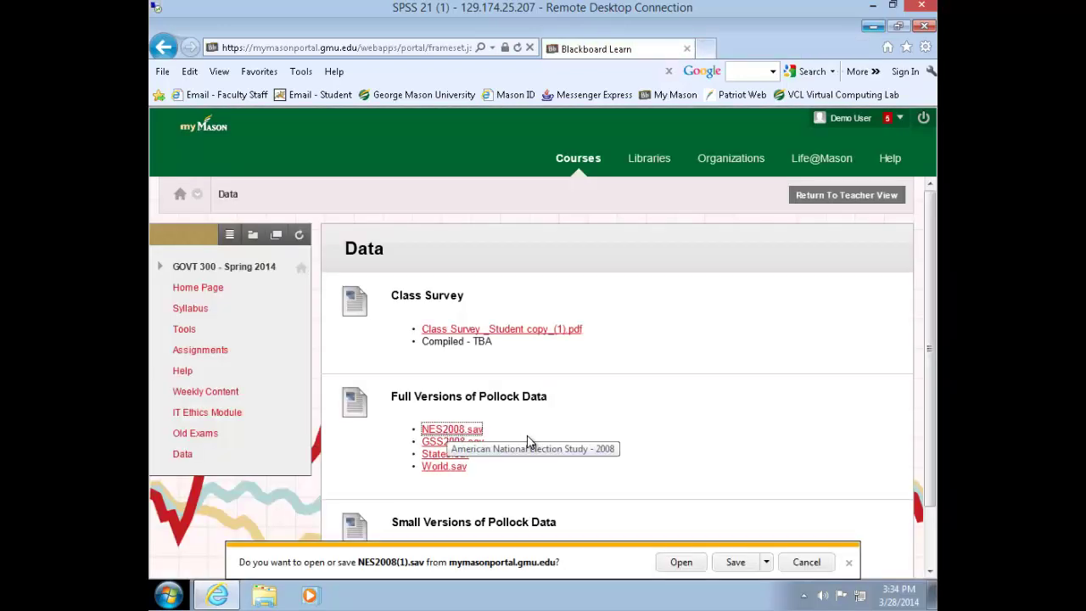
{"action": "left_click", "coordinate": [680, 564]}
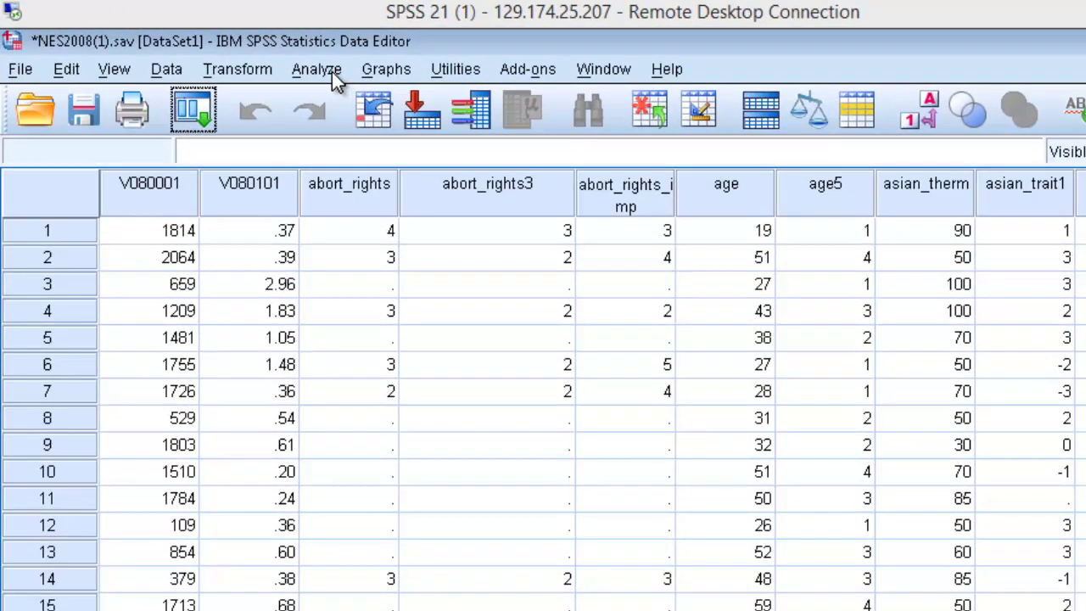
Step: Open Frequencies and show the variable list by name, sorted alphabetically
{"action": "left_click", "coordinate": [321, 69]}
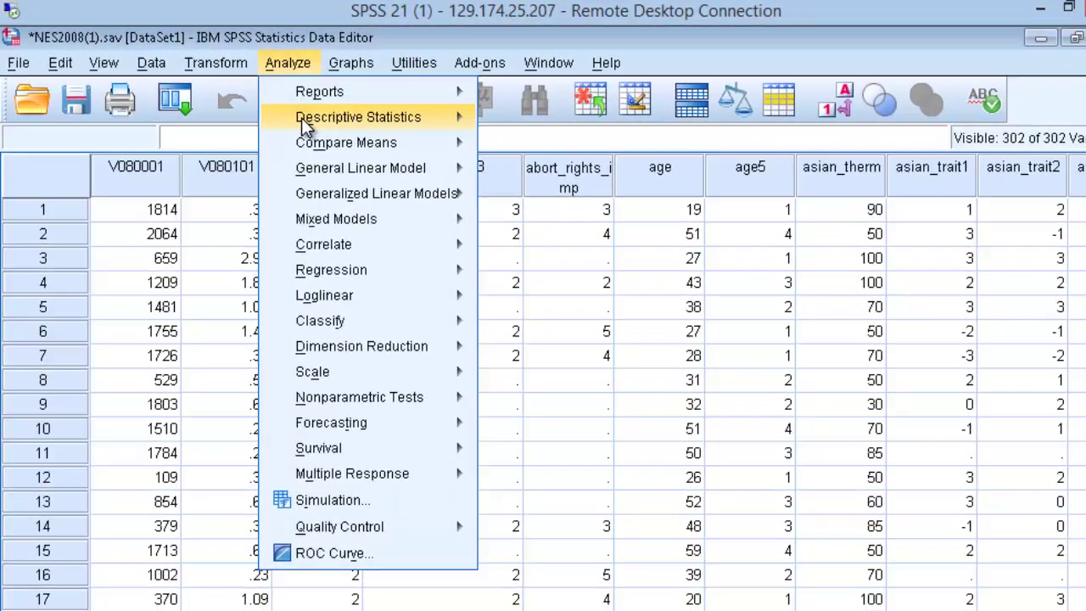
{"action": "mouse_move", "coordinate": [336, 137]}
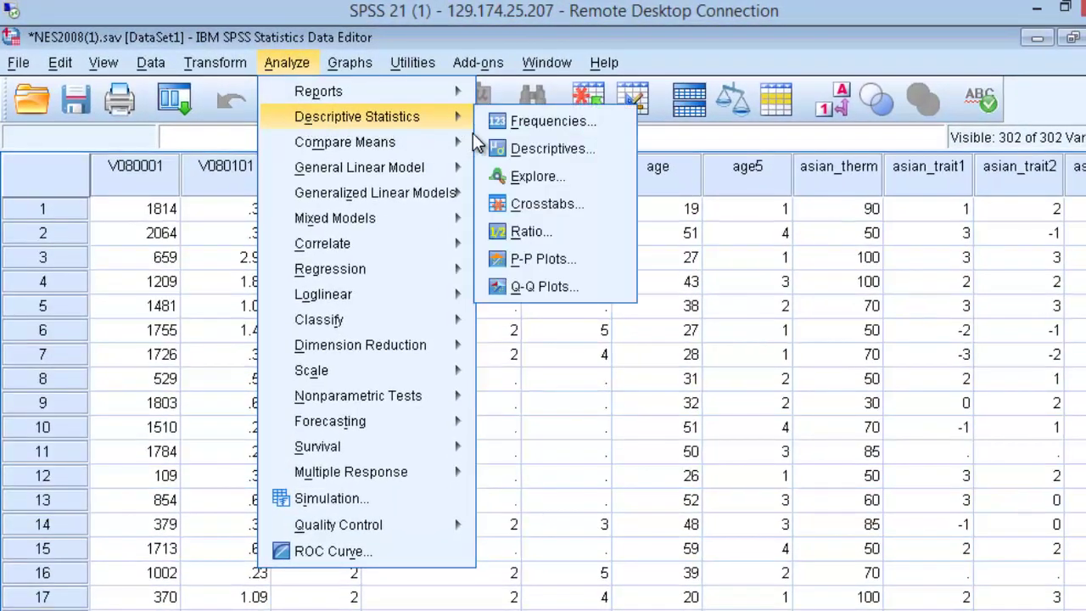
{"action": "left_click", "coordinate": [534, 121]}
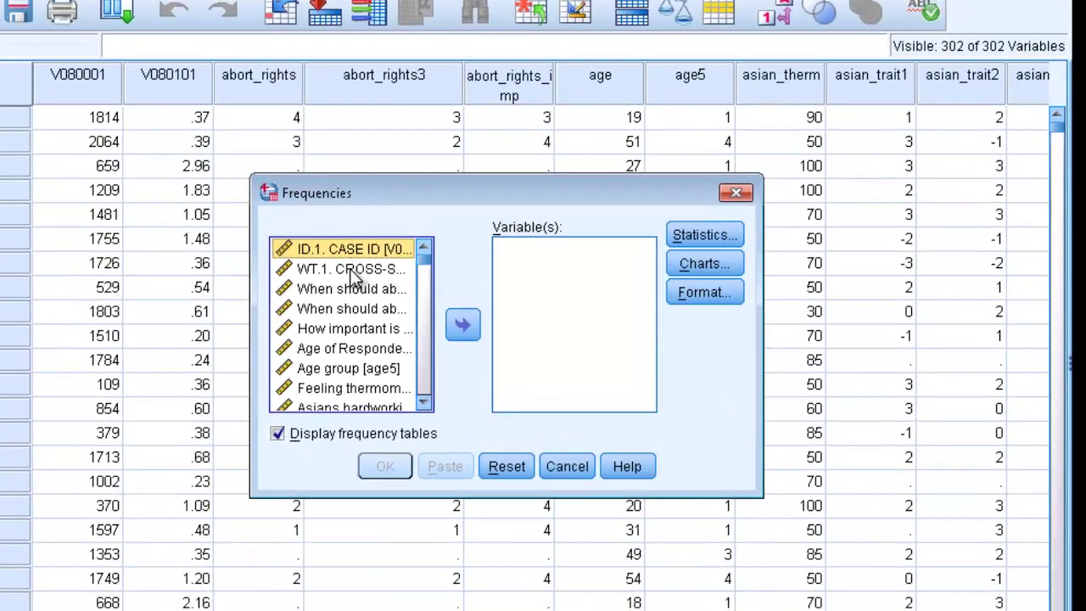
{"action": "right_click", "coordinate": [350, 270]}
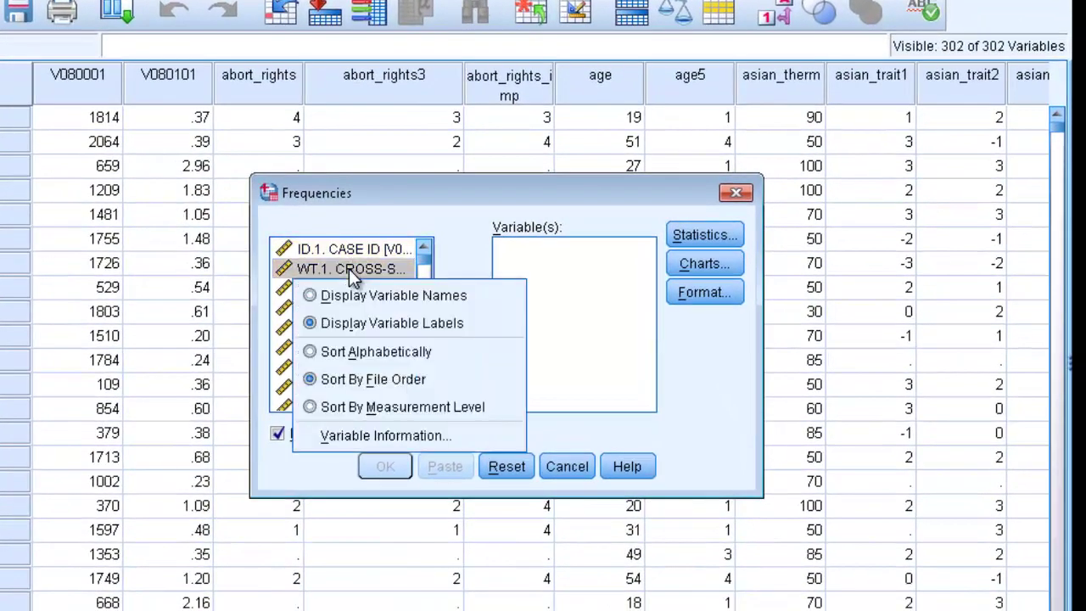
{"action": "left_click", "coordinate": [352, 306]}
{"action": "right_click", "coordinate": [350, 290]}
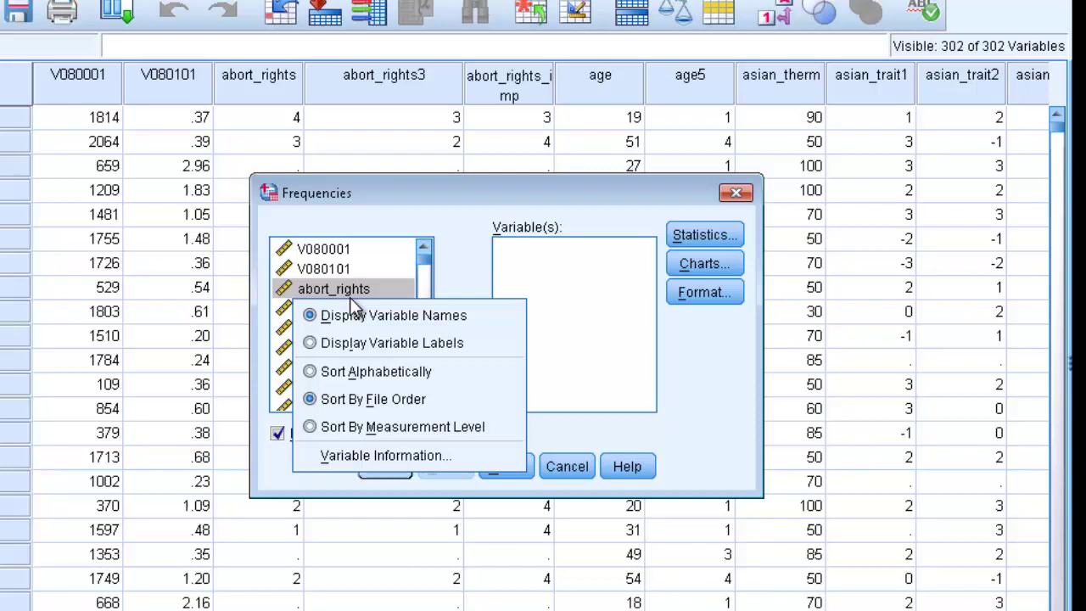
{"action": "left_click", "coordinate": [353, 371]}
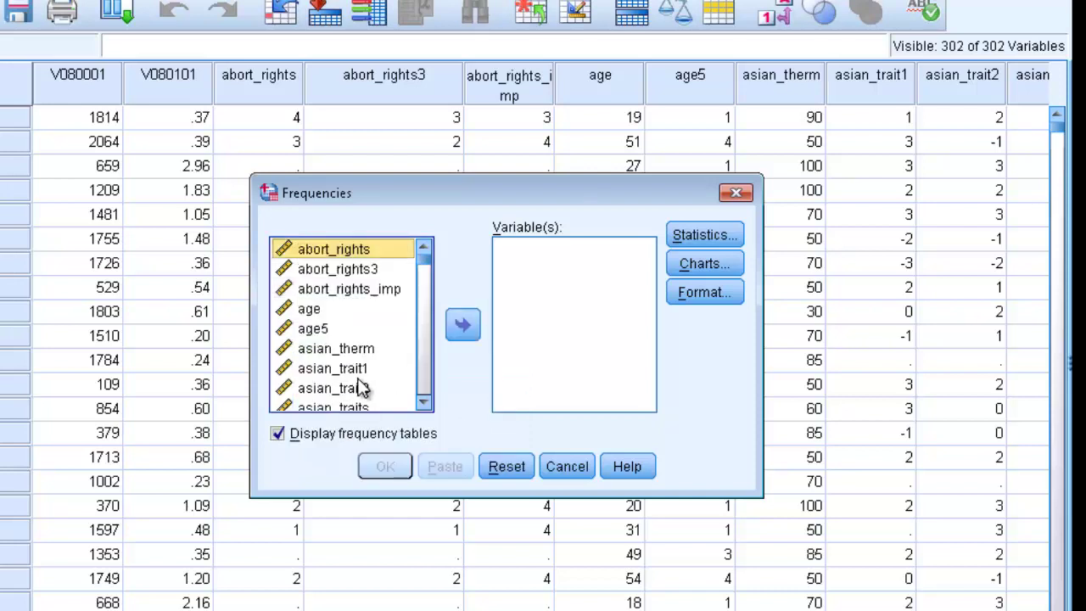
Step: Move spend10 into Variable(s) and run the frequencies analysis
{"action": "left_click", "coordinate": [362, 387]}
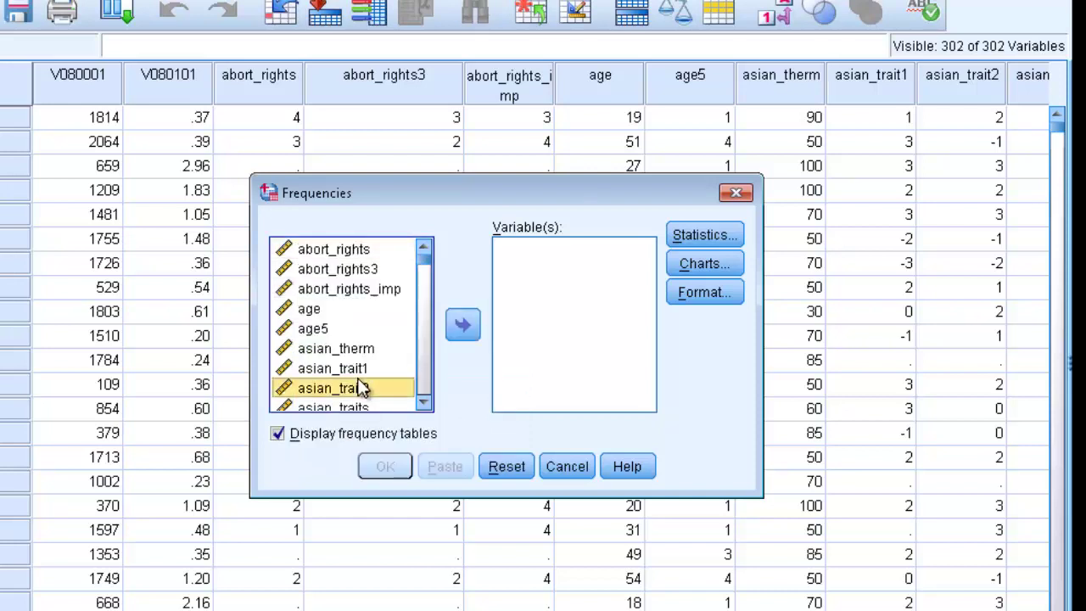
{"action": "key", "text": "s"}
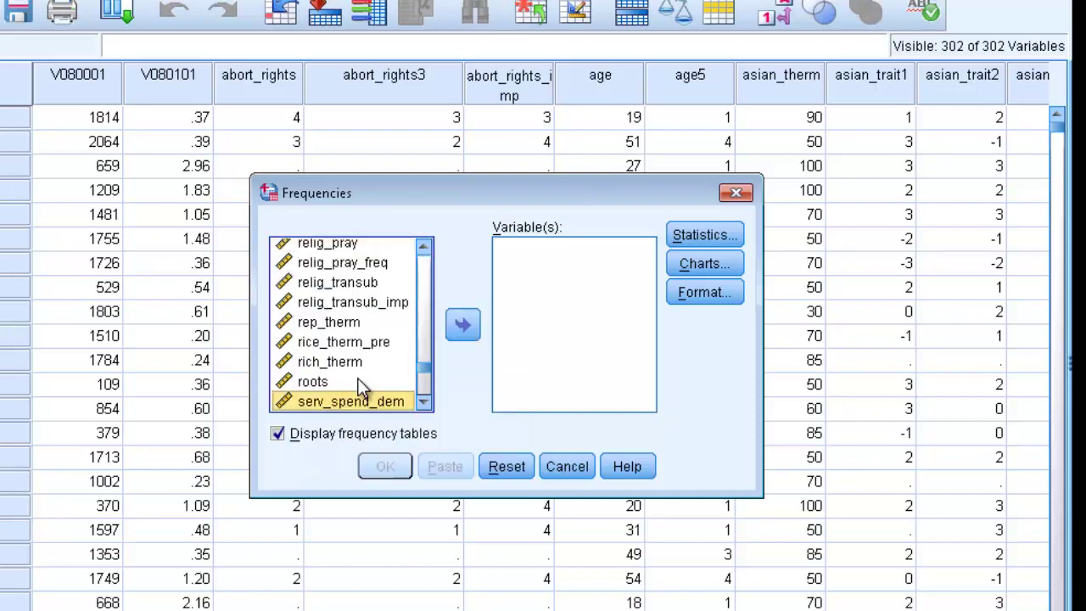
{"action": "left_click", "coordinate": [426, 399]}
{"action": "left_click", "coordinate": [426, 399]}
{"action": "left_click", "coordinate": [426, 400]}
{"action": "left_click", "coordinate": [425, 399]}
{"action": "left_click", "coordinate": [426, 400]}
{"action": "left_click", "coordinate": [426, 400]}
{"action": "left_click", "coordinate": [426, 400]}
{"action": "left_click", "coordinate": [426, 400]}
{"action": "left_click", "coordinate": [426, 400]}
{"action": "left_click", "coordinate": [426, 399]}
{"action": "left_click", "coordinate": [426, 400]}
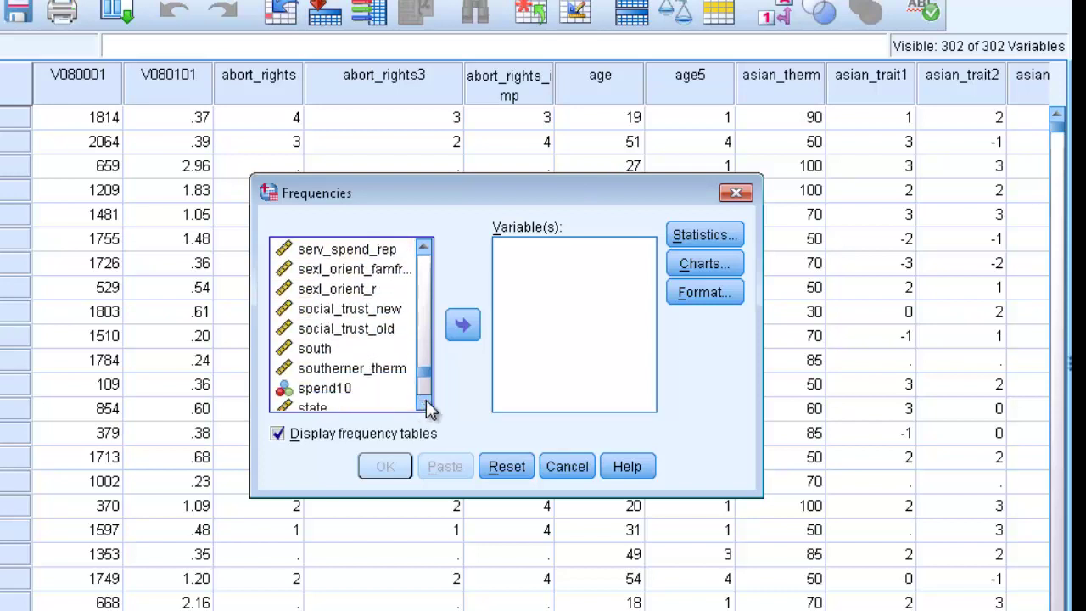
{"action": "left_click", "coordinate": [426, 400]}
{"action": "left_click", "coordinate": [347, 371]}
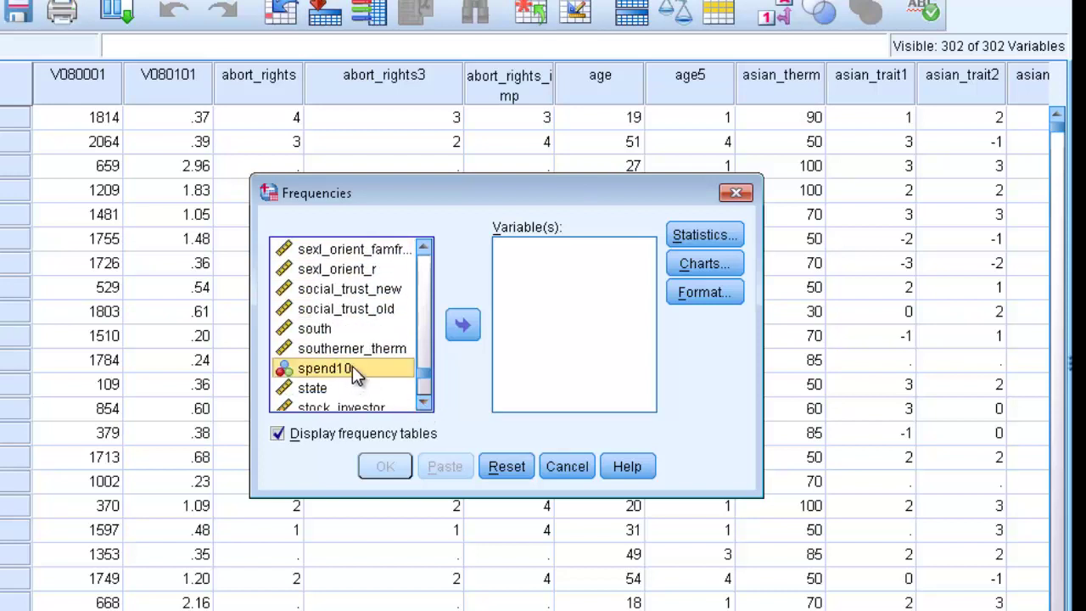
{"action": "left_click", "coordinate": [466, 329]}
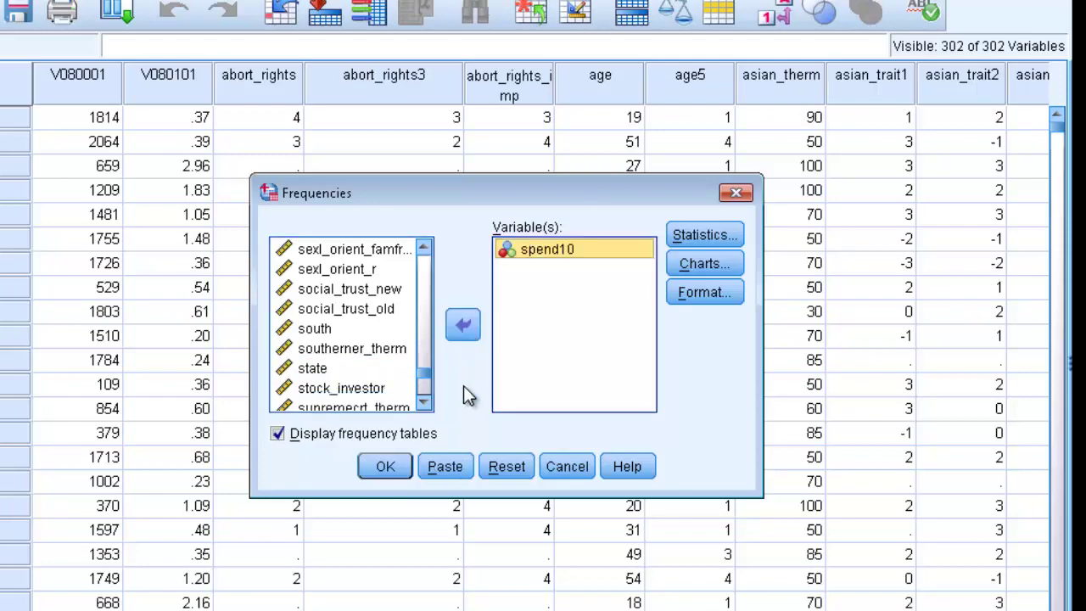
{"action": "left_click", "coordinate": [386, 467]}
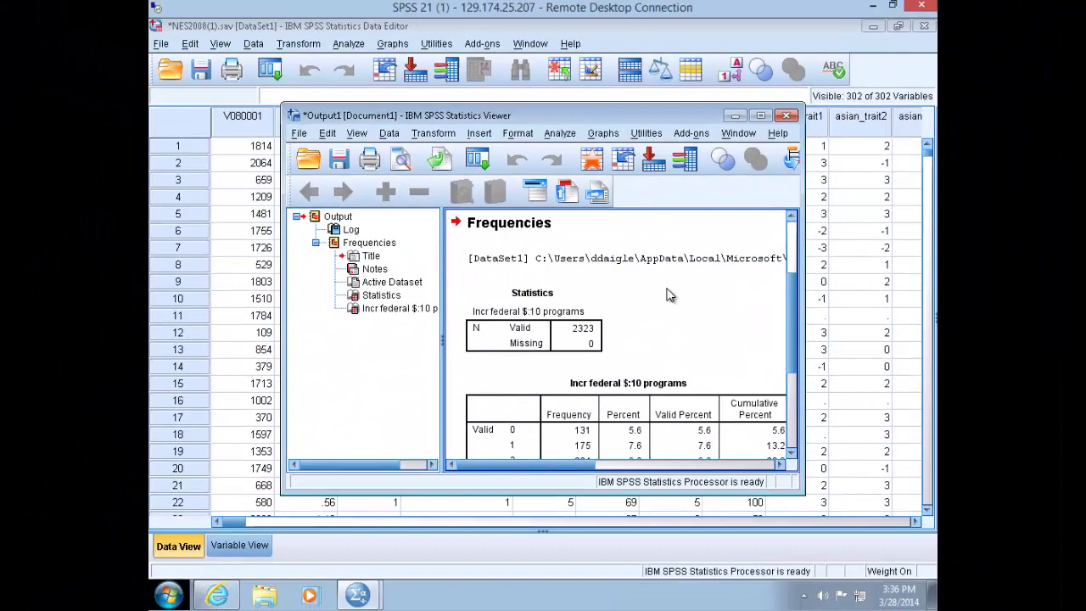
{"action": "left_click", "coordinate": [762, 116]}
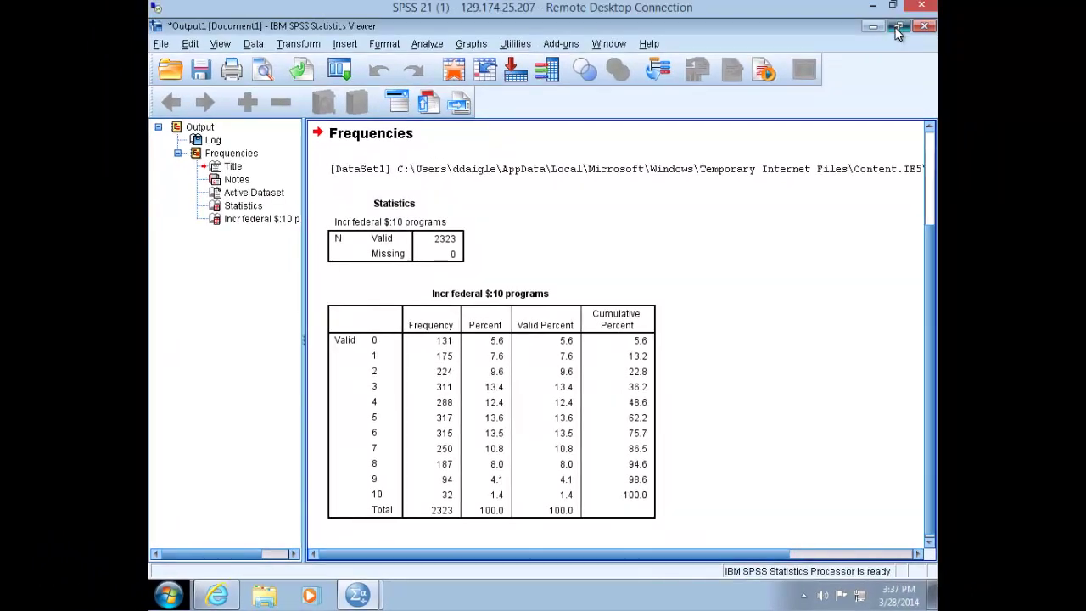
{"action": "left_click", "coordinate": [898, 26]}
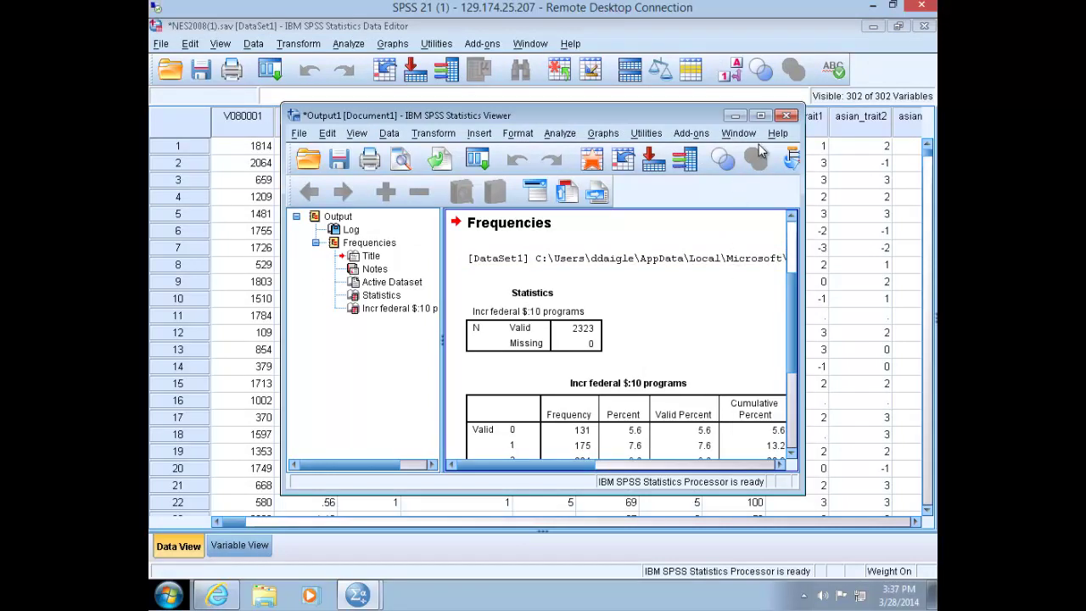
Step: Minimize the Output Viewer to show the NES2008 data grid
{"action": "left_click", "coordinate": [735, 117]}
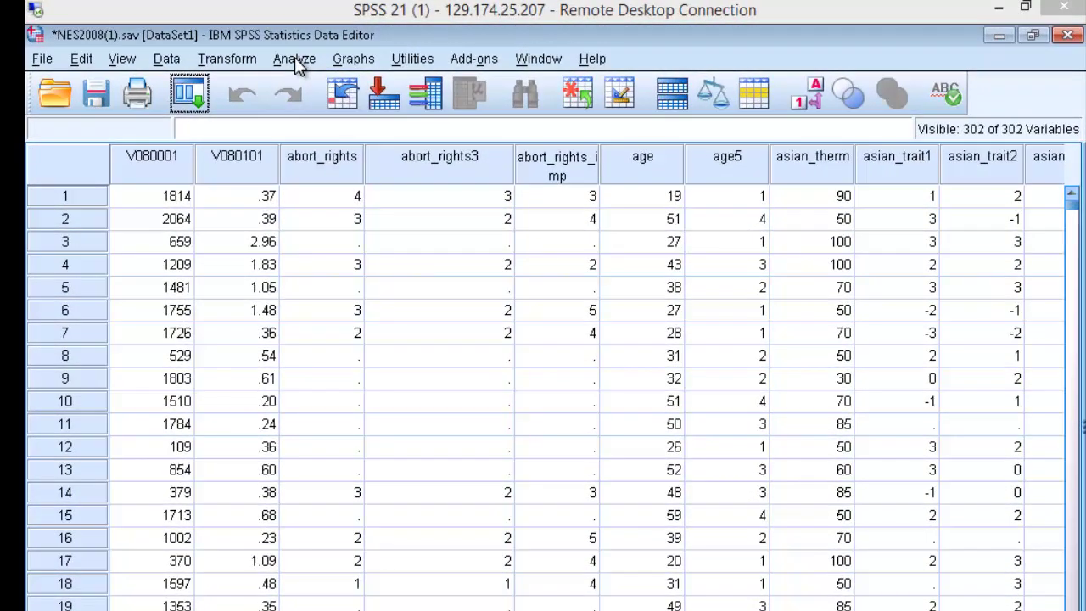
Step: Open One-Way ANOVA and list variables by name, sorted alphabetically
{"action": "left_click", "coordinate": [295, 60]}
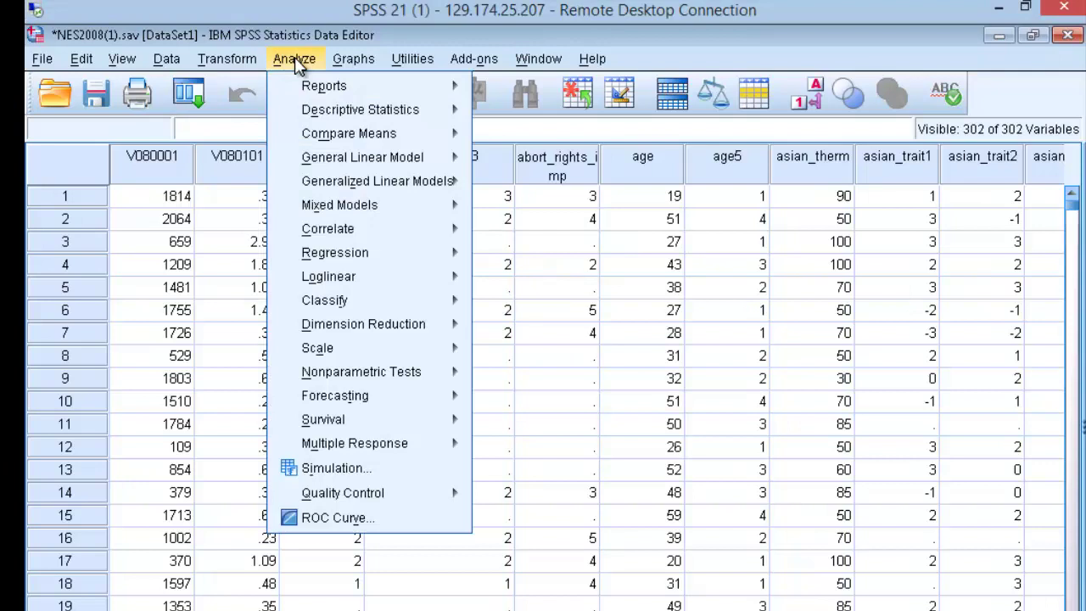
{"action": "mouse_move", "coordinate": [299, 144]}
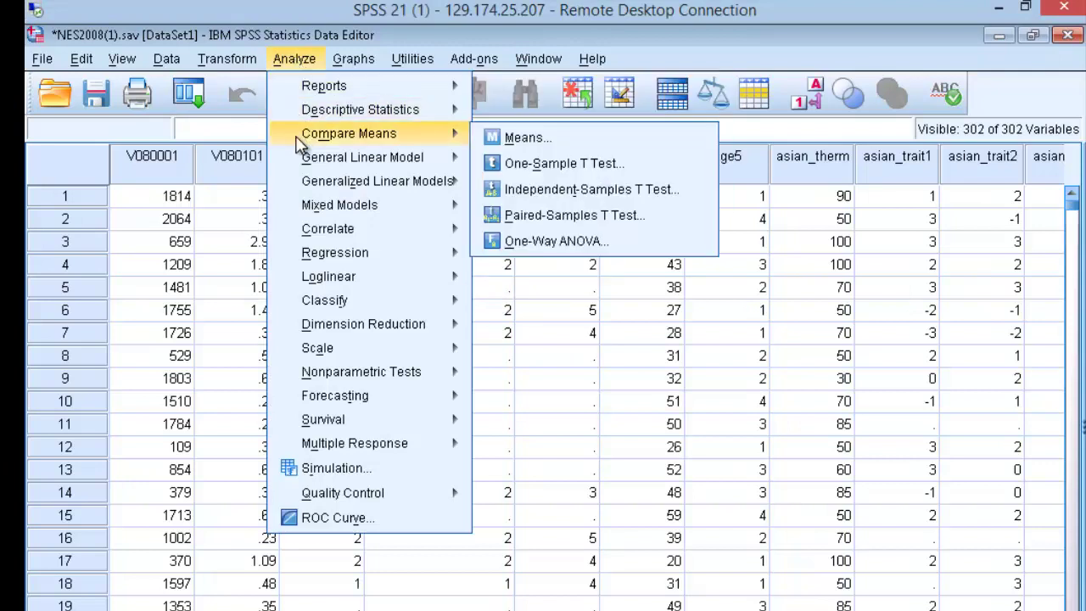
{"action": "left_click", "coordinate": [530, 245]}
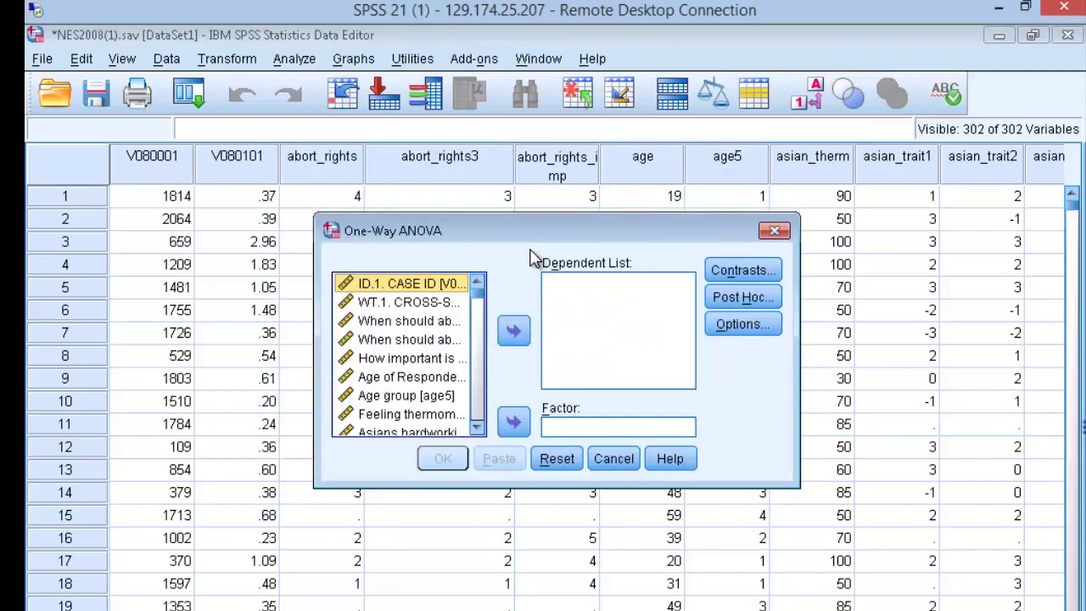
{"action": "right_click", "coordinate": [384, 307]}
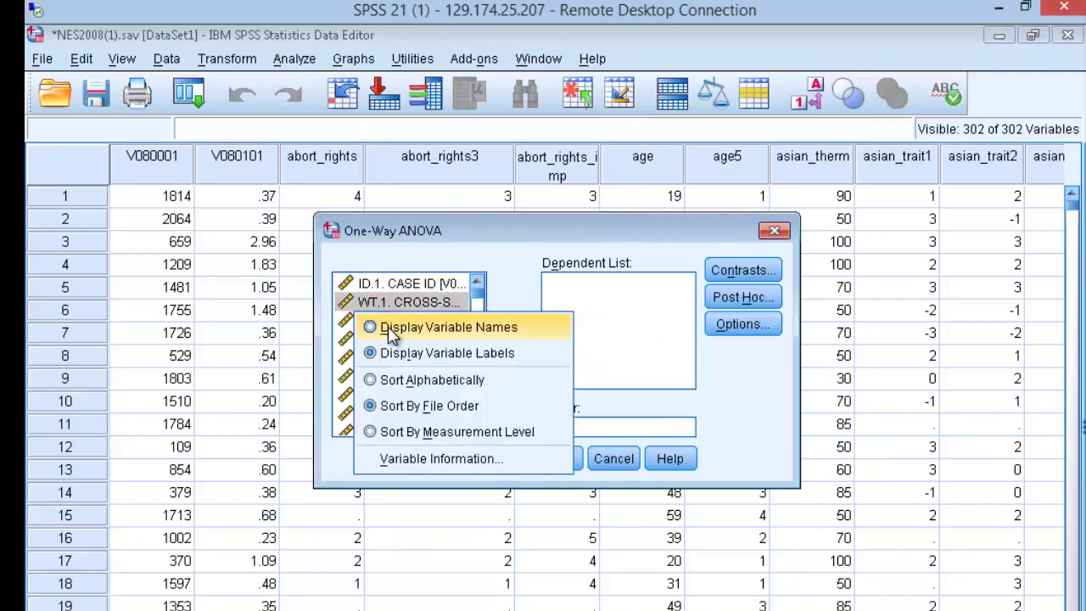
{"action": "left_click", "coordinate": [392, 330]}
{"action": "left_click", "coordinate": [389, 361]}
{"action": "right_click", "coordinate": [389, 360]}
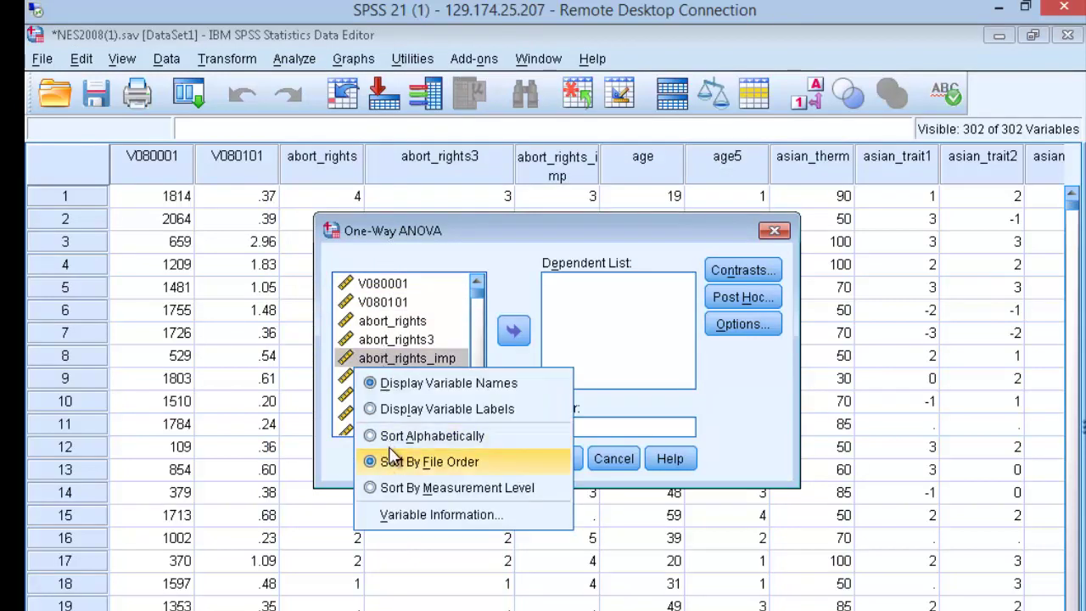
{"action": "left_click", "coordinate": [397, 435]}
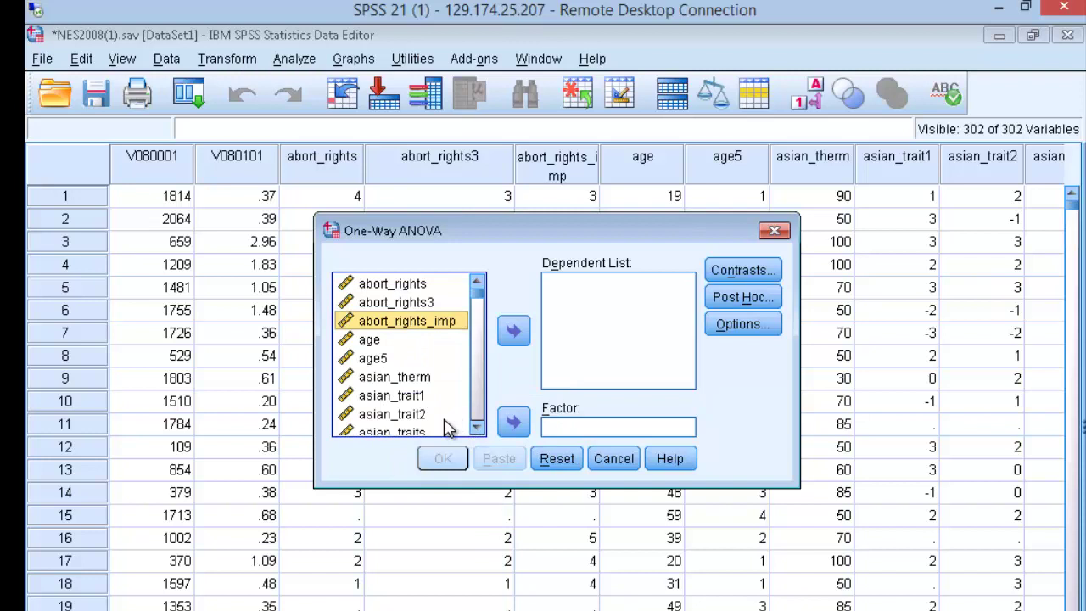
Step: Put spend10 in the Dependent List
{"action": "left_click", "coordinate": [392, 414]}
{"action": "key", "text": "s"}
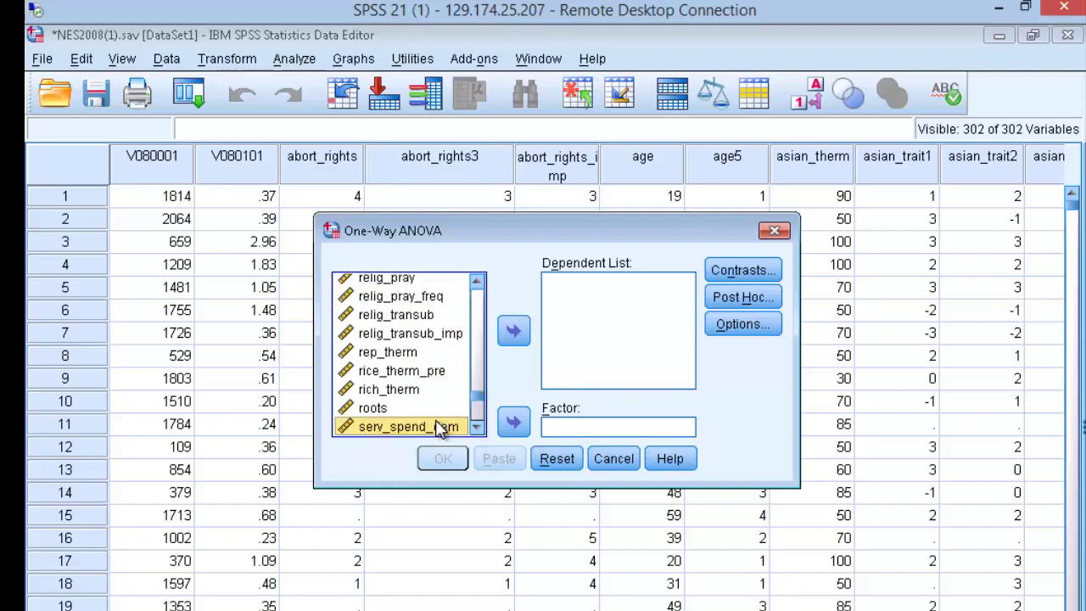
{"action": "left_click", "coordinate": [477, 424]}
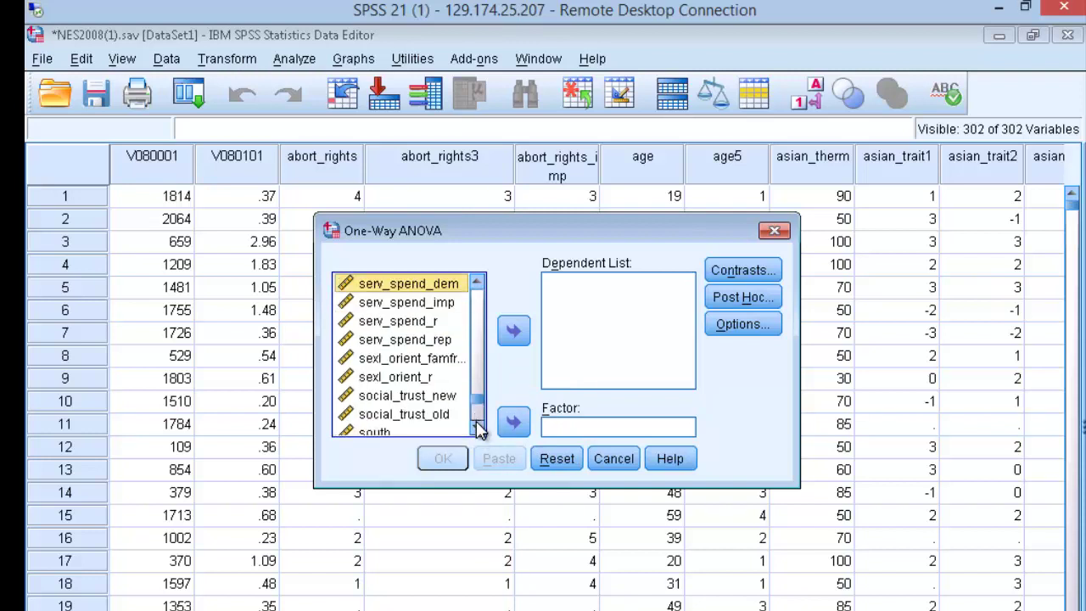
{"action": "scroll", "coordinate": [477, 425], "scroll_direction": "down", "scroll_amount": 4}
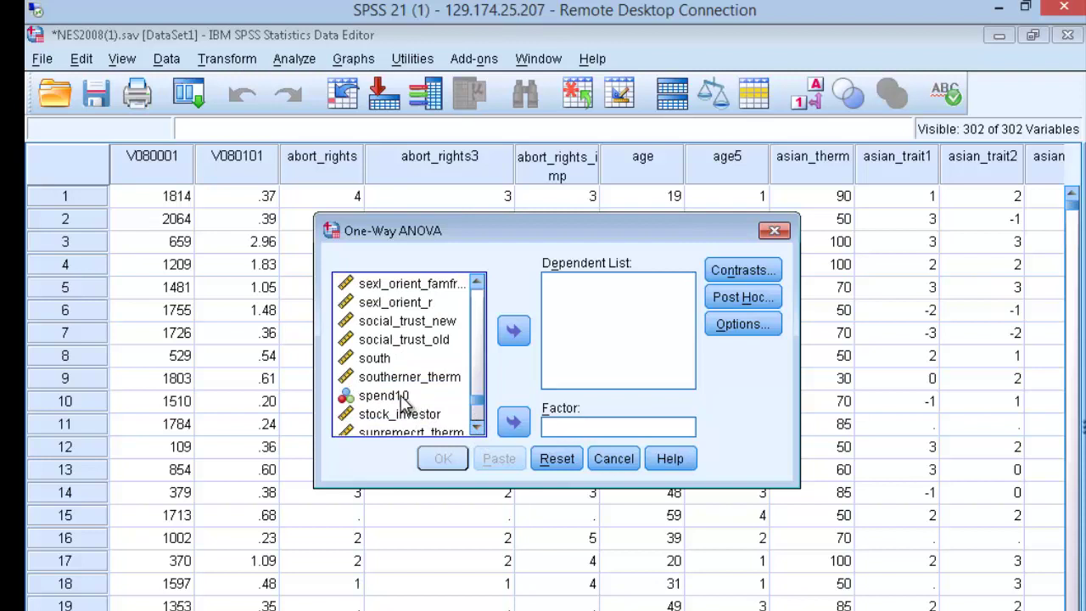
{"action": "left_click", "coordinate": [406, 401]}
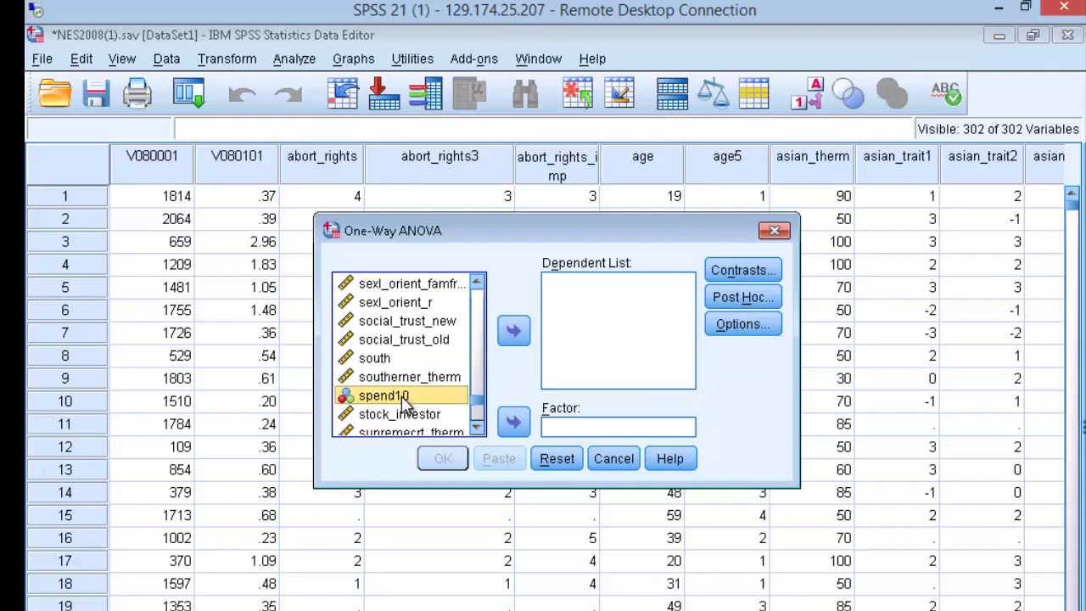
{"action": "left_click", "coordinate": [515, 336]}
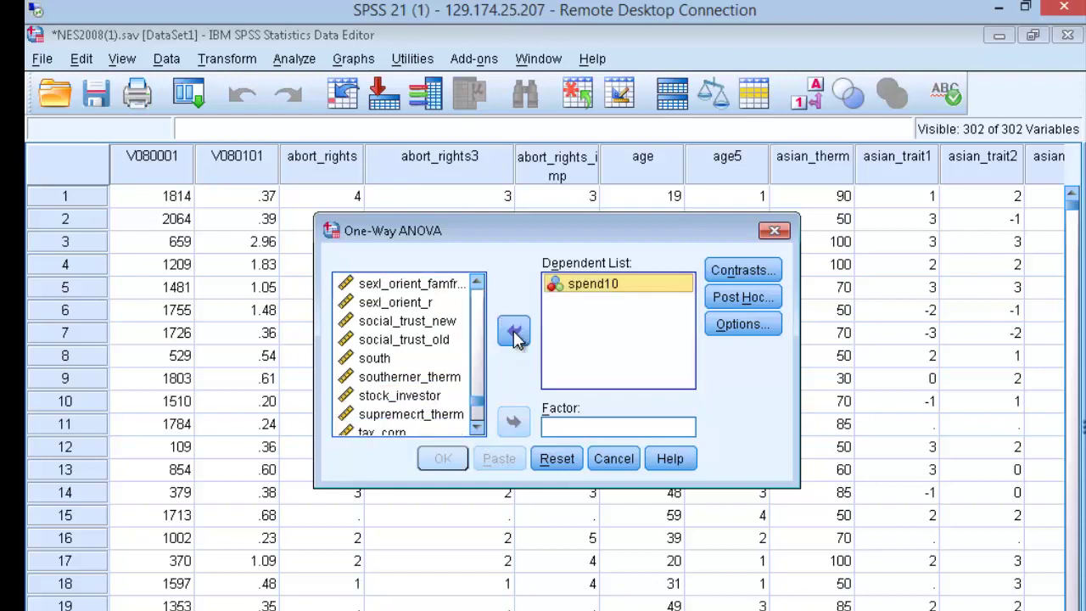
Step: Make relig_attend3 the Factor
{"action": "left_click", "coordinate": [442, 384]}
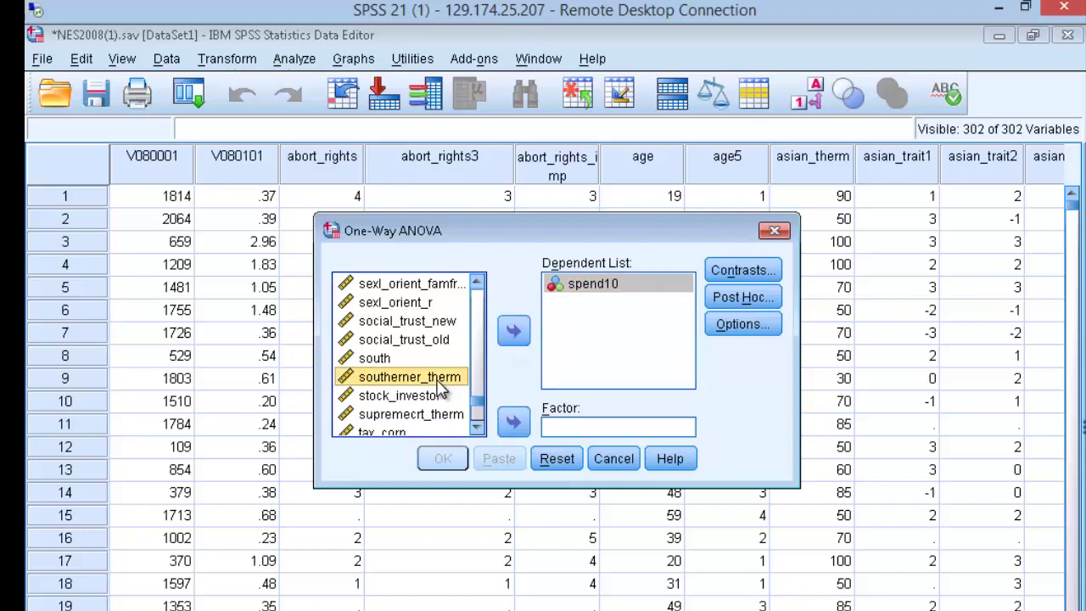
{"action": "key", "text": "r"}
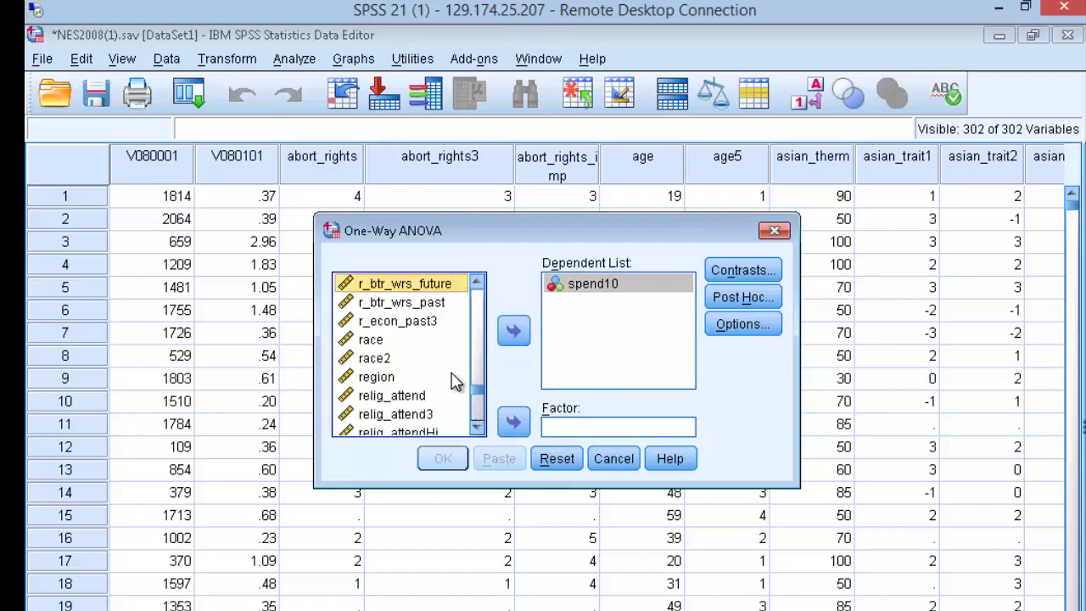
{"action": "left_click", "coordinate": [404, 416]}
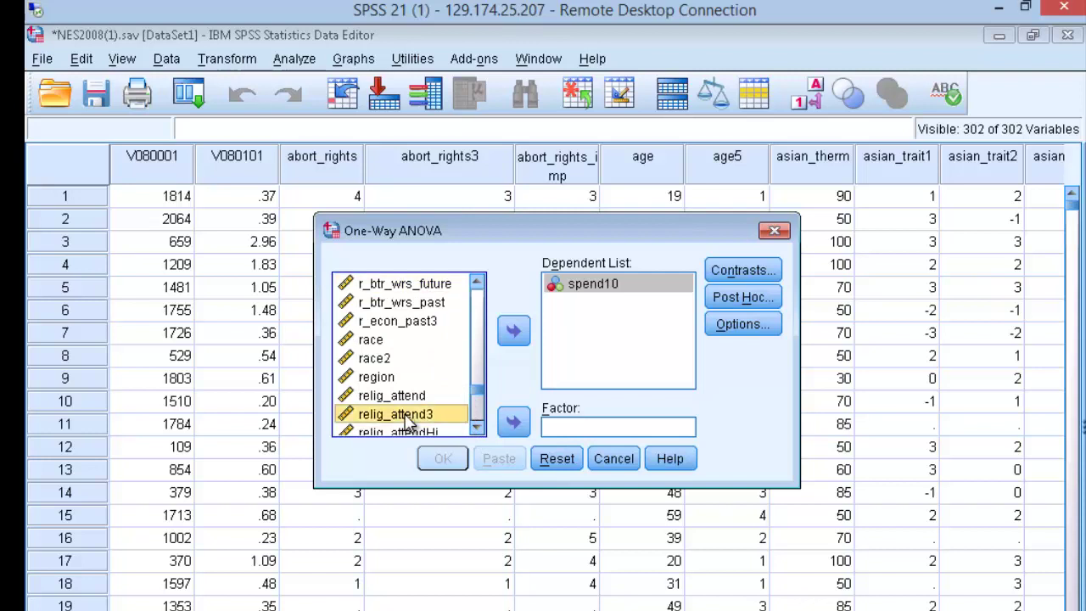
{"action": "left_click", "coordinate": [509, 425]}
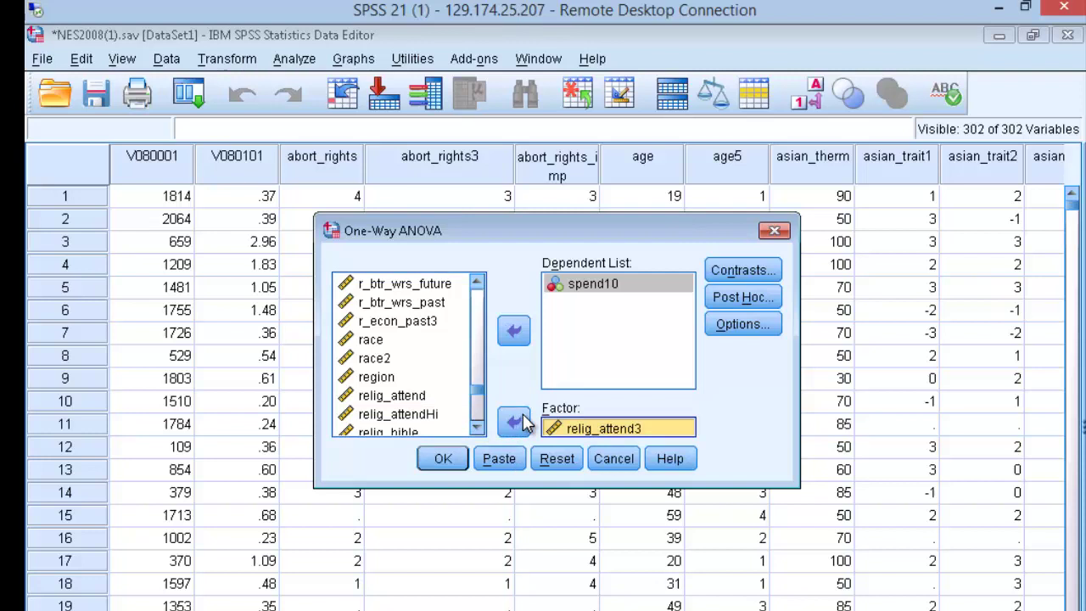
Step: Turn on Descriptive statistics in the One-Way ANOVA Options
{"action": "left_click", "coordinate": [736, 328]}
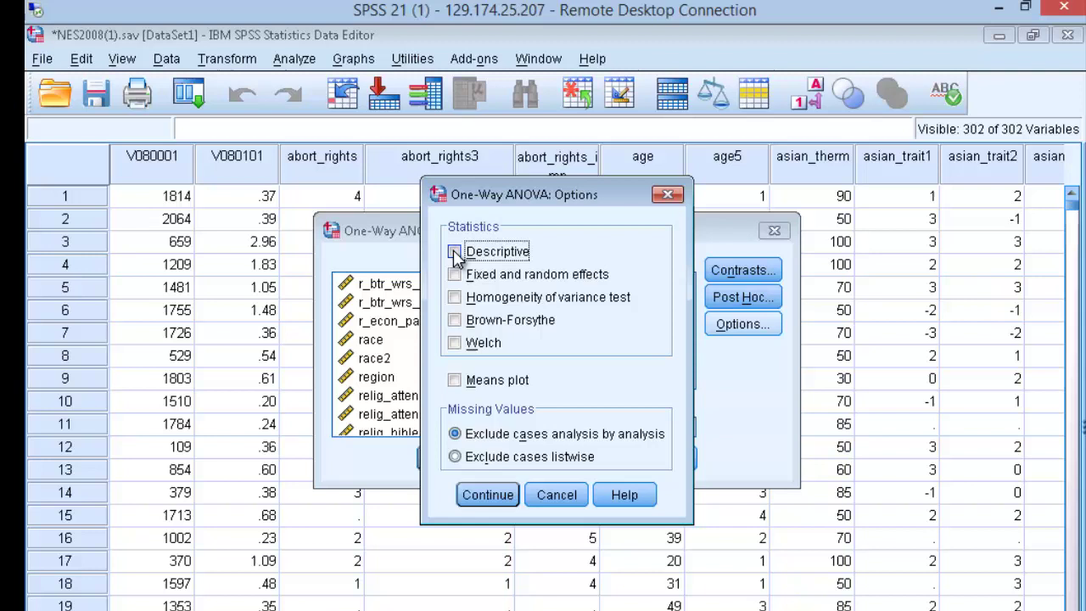
{"action": "left_click", "coordinate": [453, 251]}
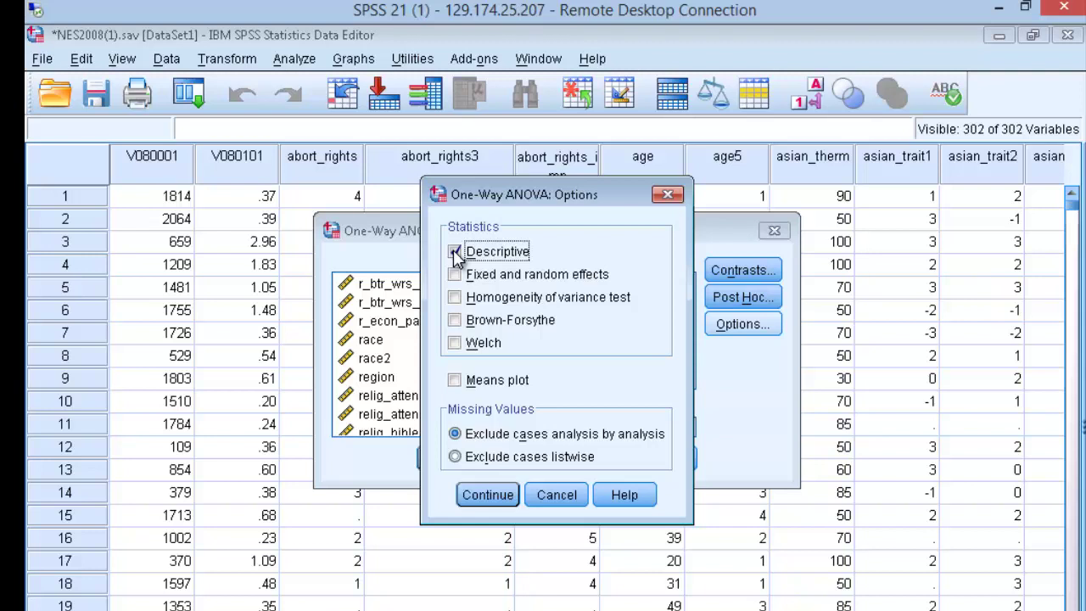
{"action": "left_click", "coordinate": [489, 495]}
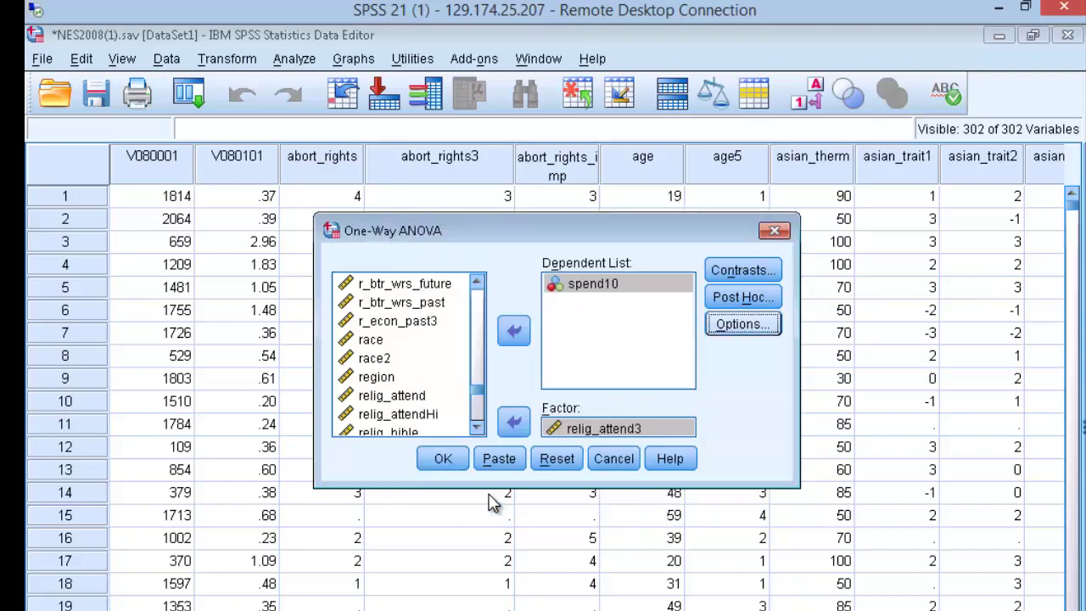
Step: Run the ANOVA and maximize the output to read Descriptives and ANOVA (F = 4.053, Sig. .017)
{"action": "left_click", "coordinate": [448, 459]}
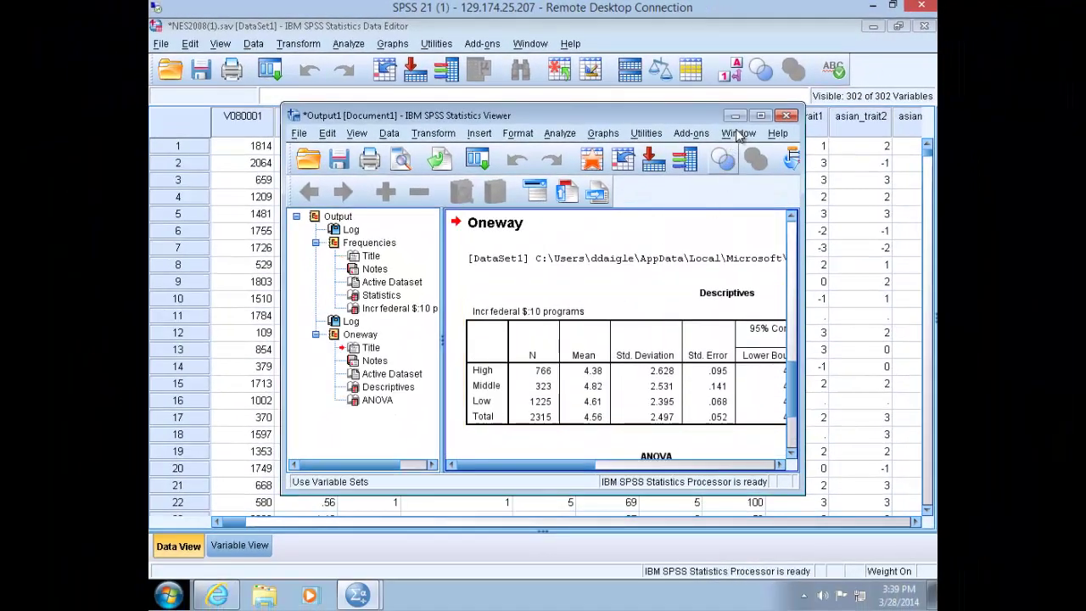
{"action": "left_click", "coordinate": [760, 117]}
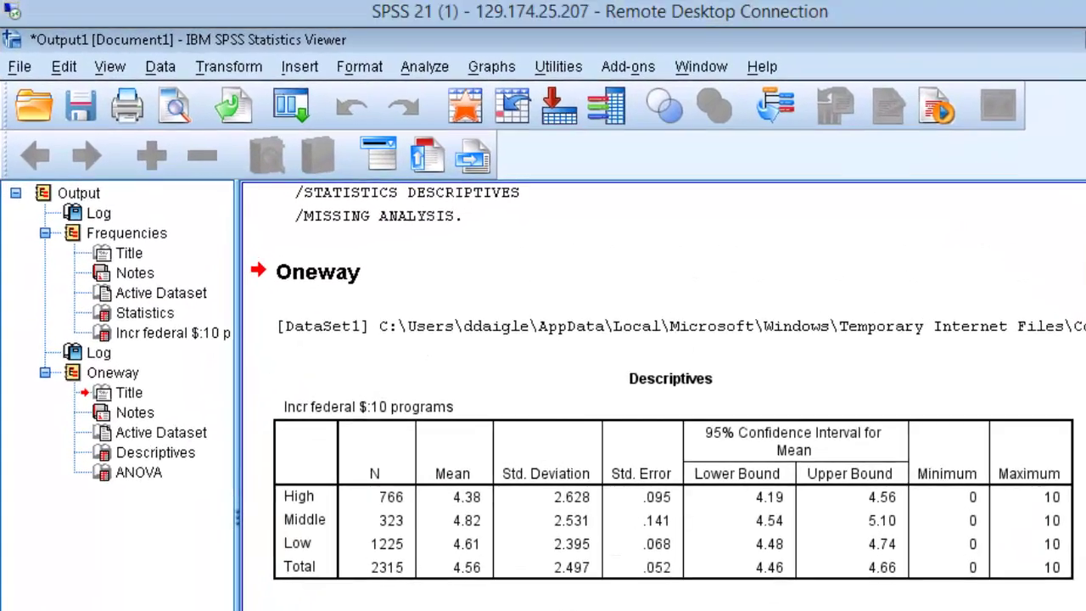
Step: Hide the output, reopen One-Way ANOVA via Compare Means, and bring up Post Hoc choices
{"action": "left_click", "coordinate": [884, 29]}
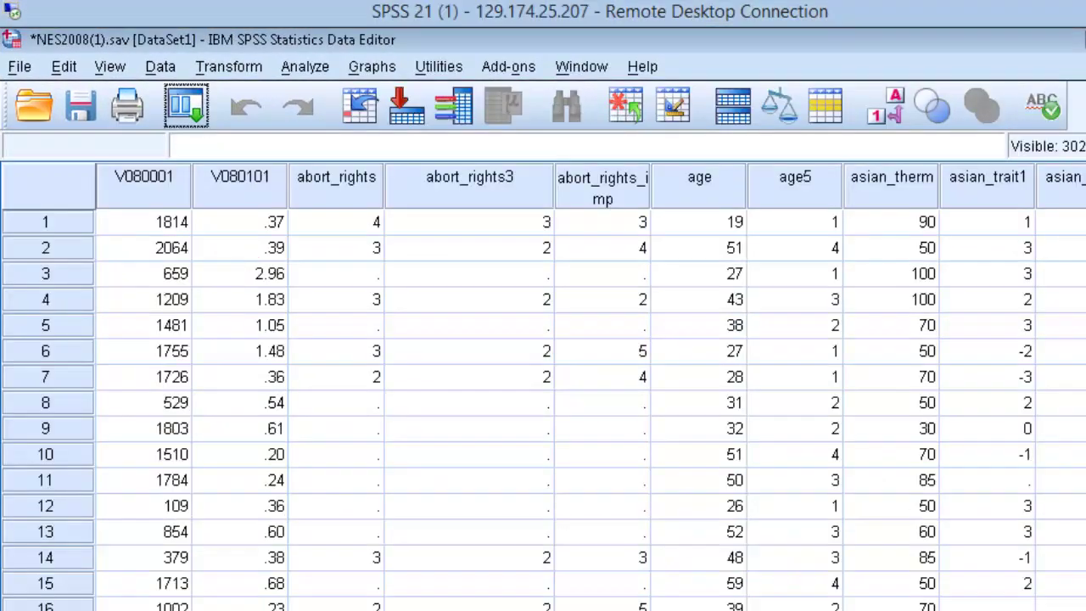
{"action": "left_click", "coordinate": [305, 67]}
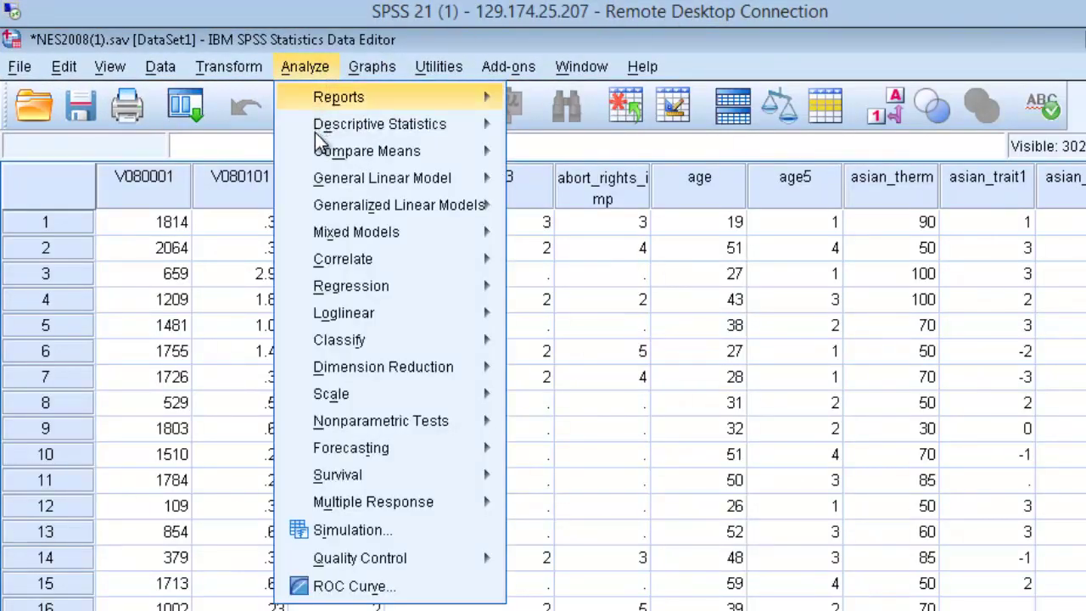
{"action": "mouse_move", "coordinate": [320, 161]}
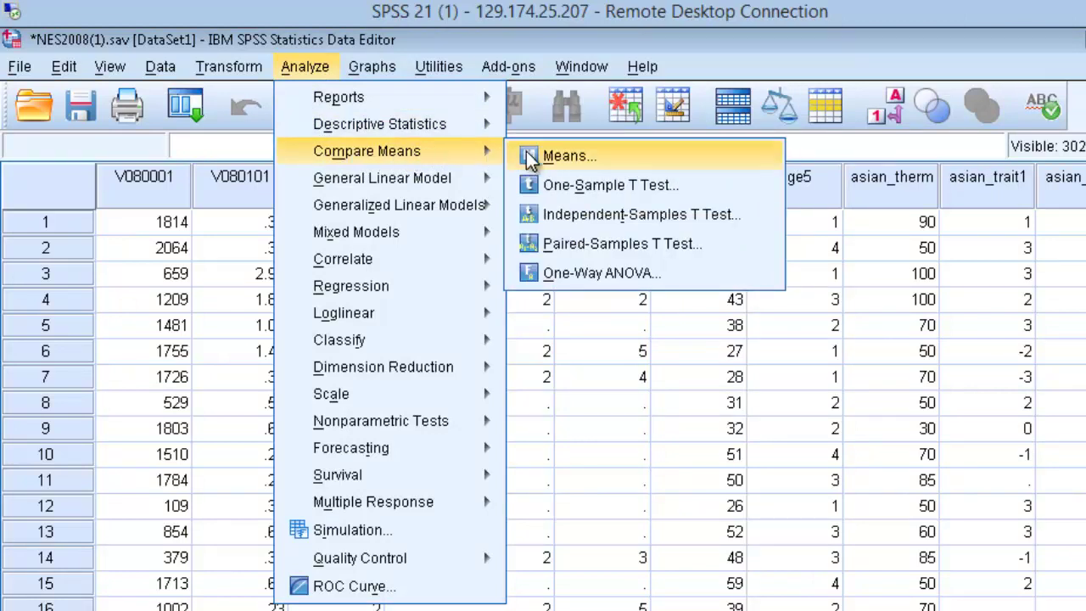
{"action": "left_click", "coordinate": [564, 273]}
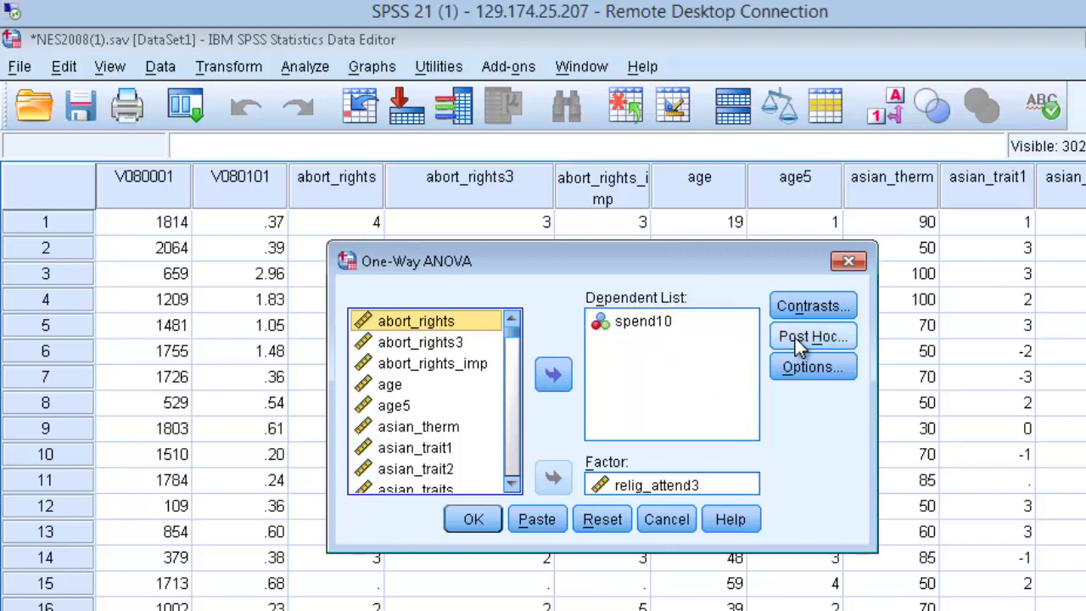
{"action": "left_click", "coordinate": [795, 338]}
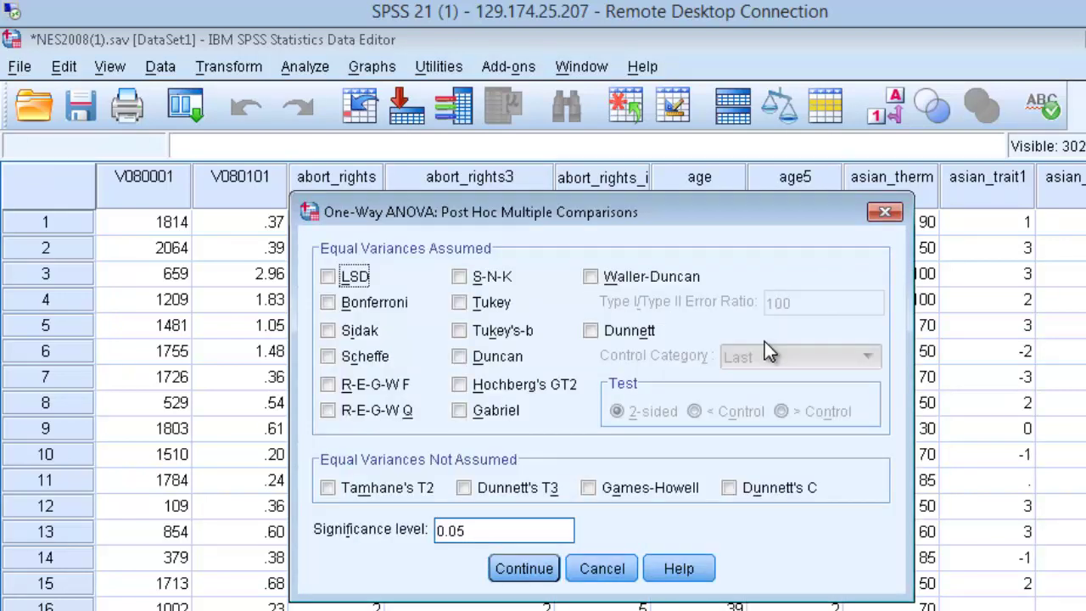
Step: Select Tukey as the post hoc test and confirm
{"action": "left_click", "coordinate": [459, 304]}
{"action": "left_click", "coordinate": [522, 571]}
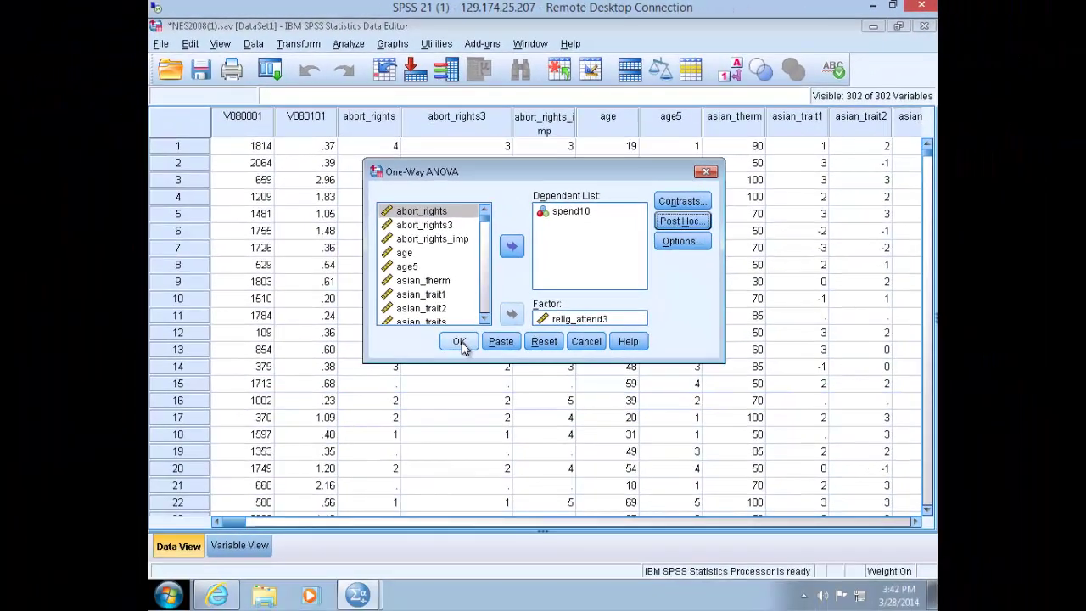
Step: Rerun the ANOVA and scroll the maximized output to the Tukey HSD Multiple Comparisons table
{"action": "left_click", "coordinate": [459, 343]}
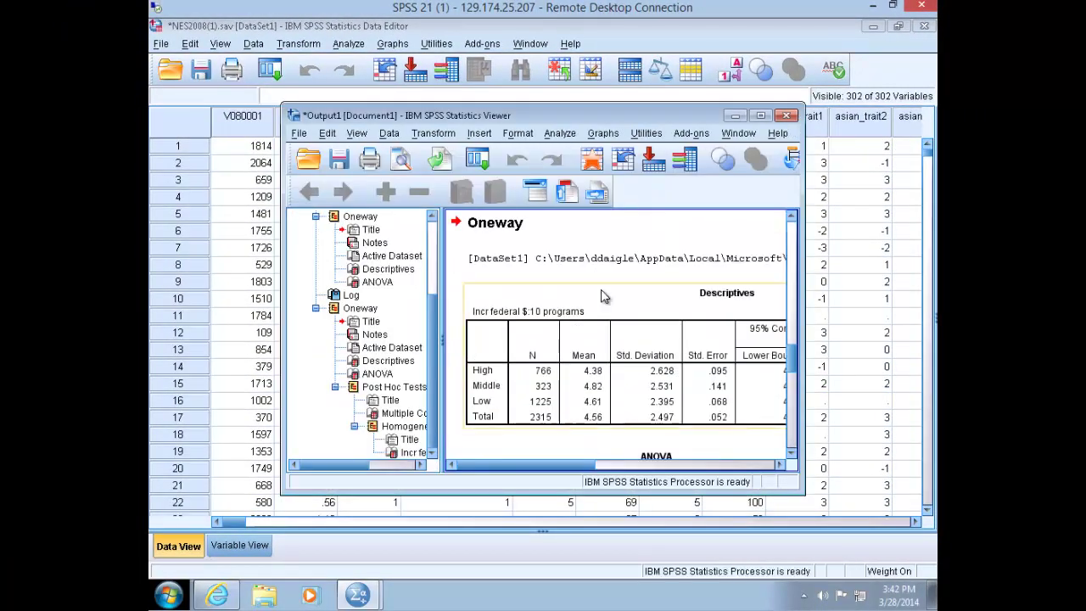
{"action": "left_click", "coordinate": [760, 116]}
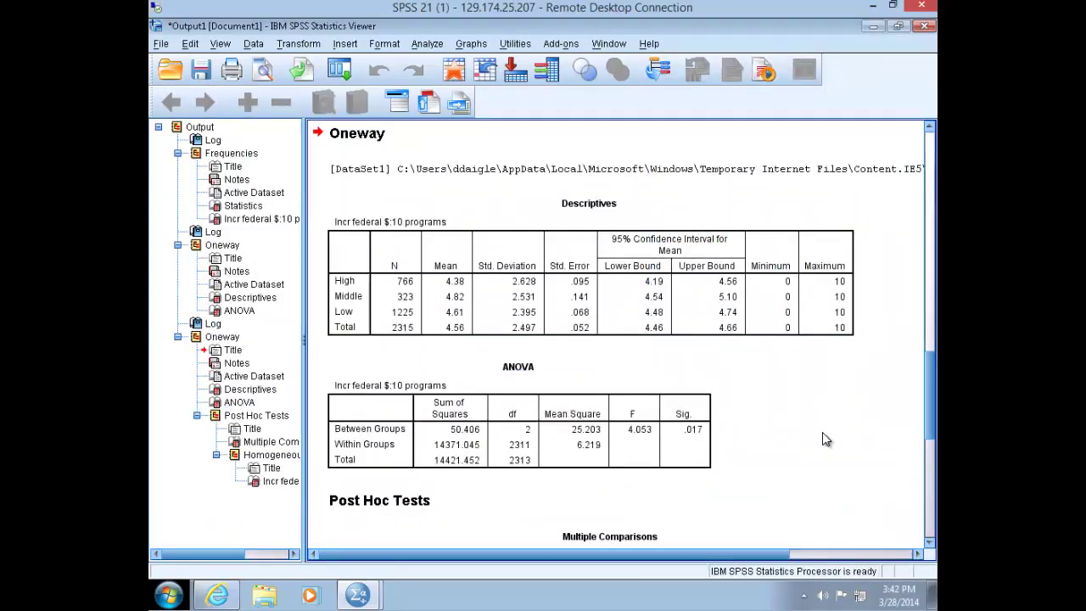
{"action": "scroll", "coordinate": [823, 437], "scroll_direction": "down", "scroll_amount": 3}
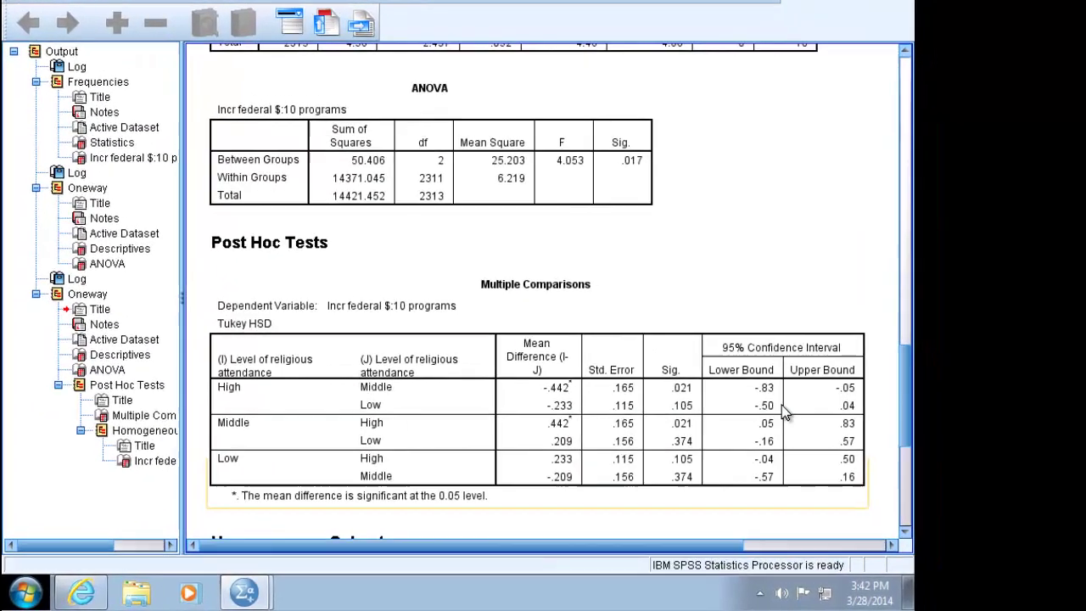
{"action": "scroll", "coordinate": [782, 405], "scroll_direction": "down", "scroll_amount": 2}
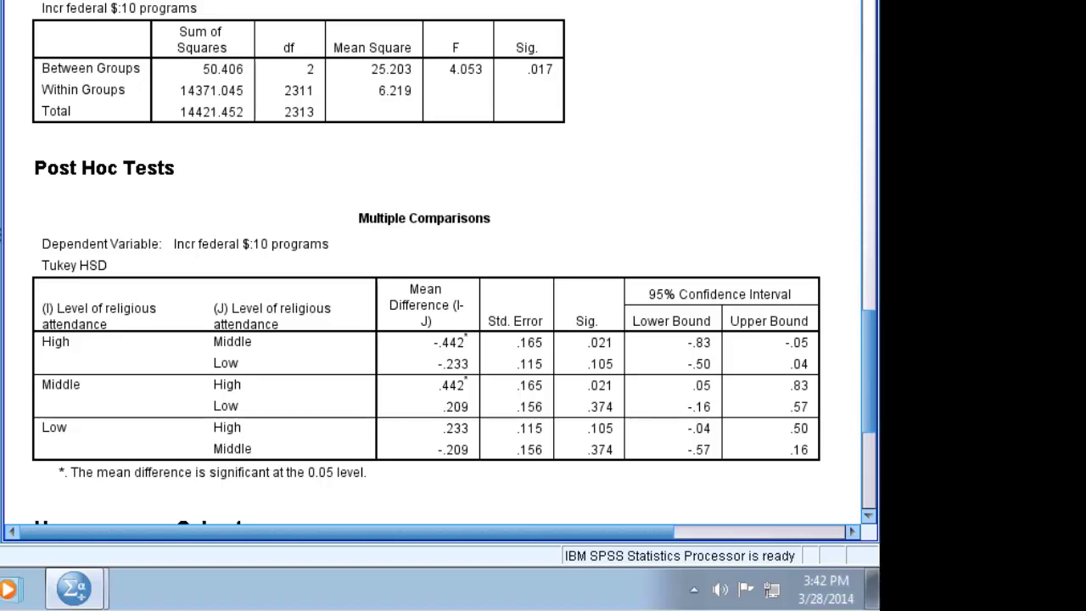
{"action": "scroll", "coordinate": [789, 194], "scroll_direction": "down", "scroll_amount": 5}
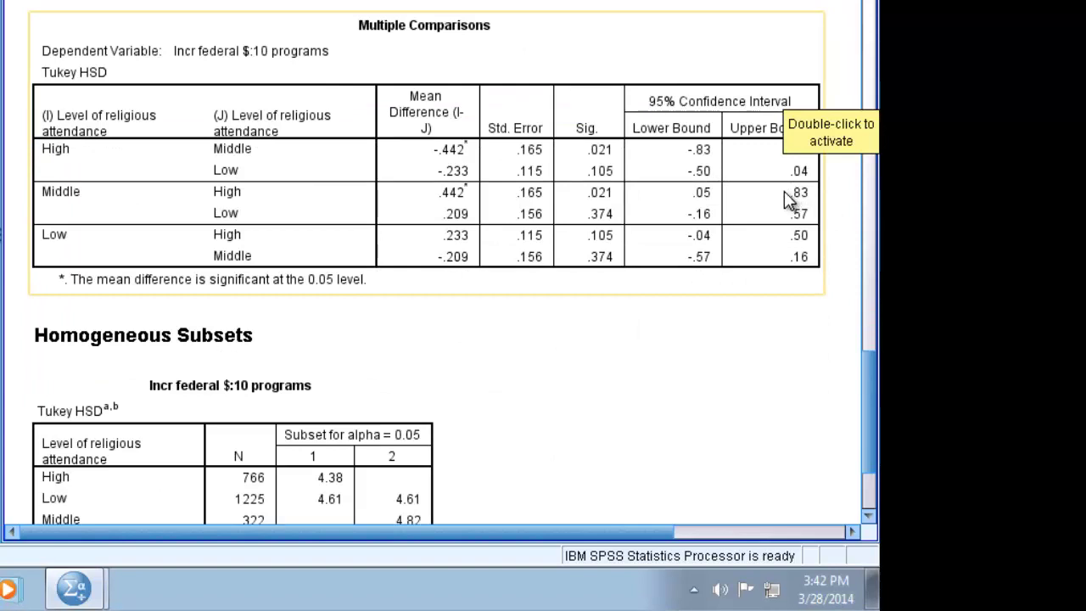
{"action": "left_click", "coordinate": [703, 309]}
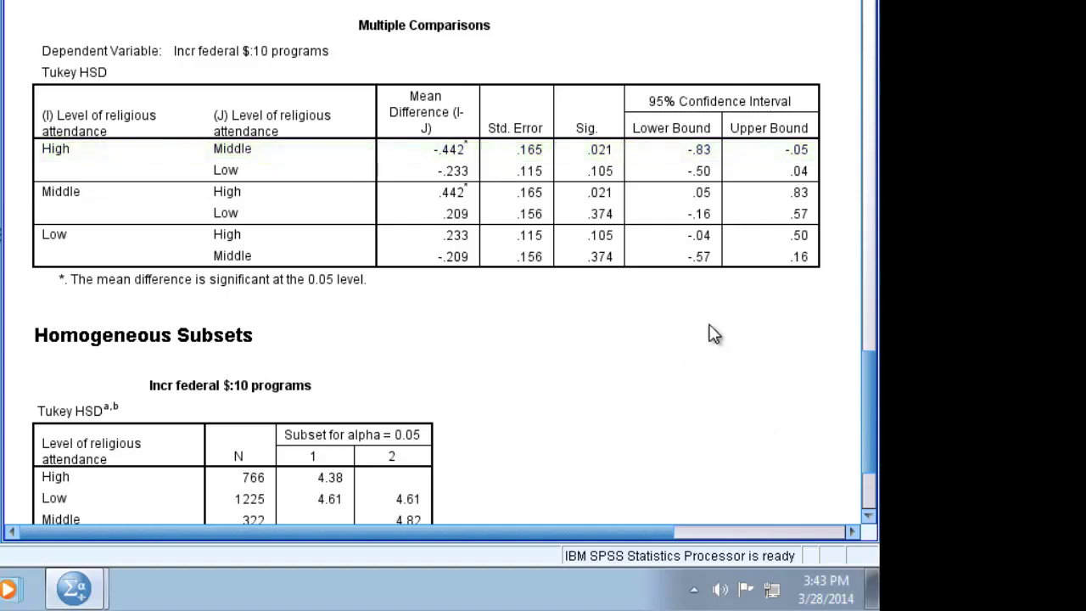
{"action": "scroll", "coordinate": [713, 340], "scroll_direction": "down", "scroll_amount": 3}
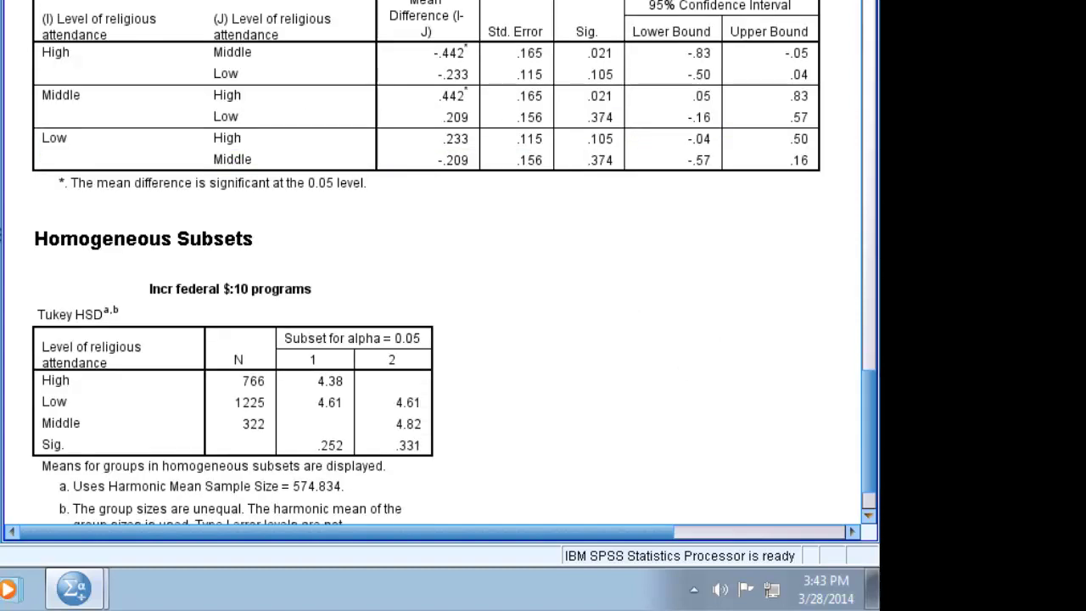